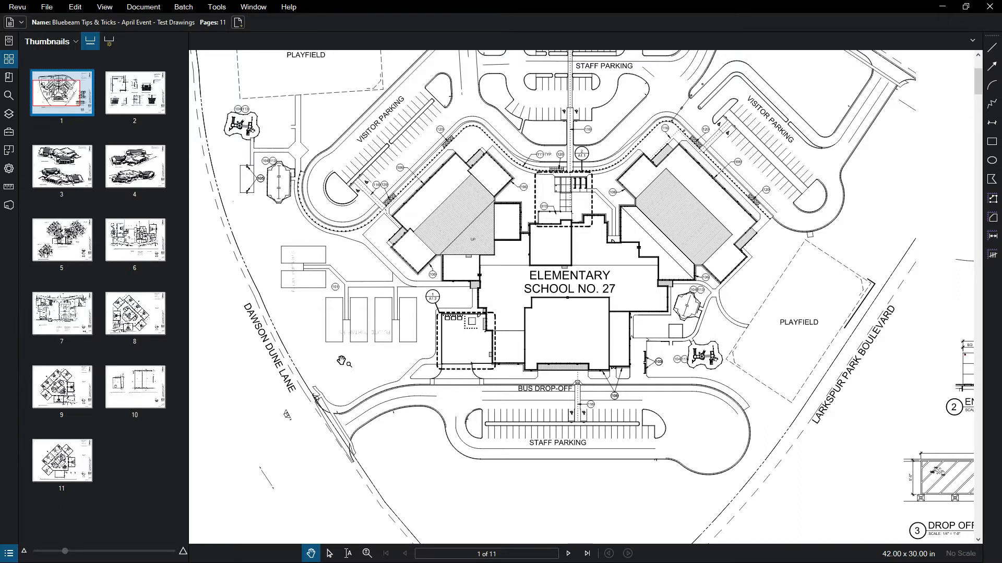
Step: Draw a straight line just below the four future portables rectangles and set its line style to Gas
scroll(342, 358, up, 3)
scroll(342, 360, up, 2)
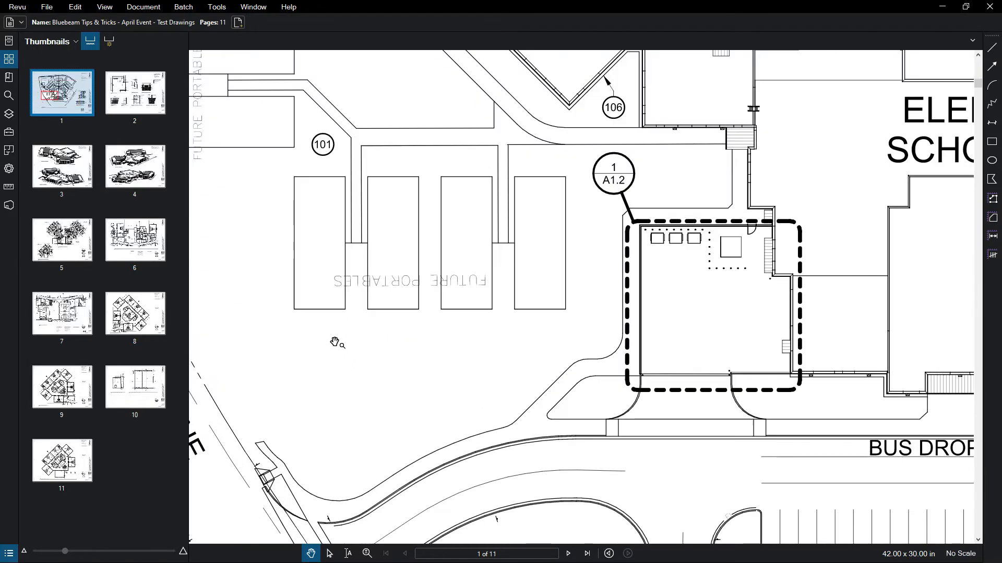
key(l)
click(292, 324)
click(564, 324)
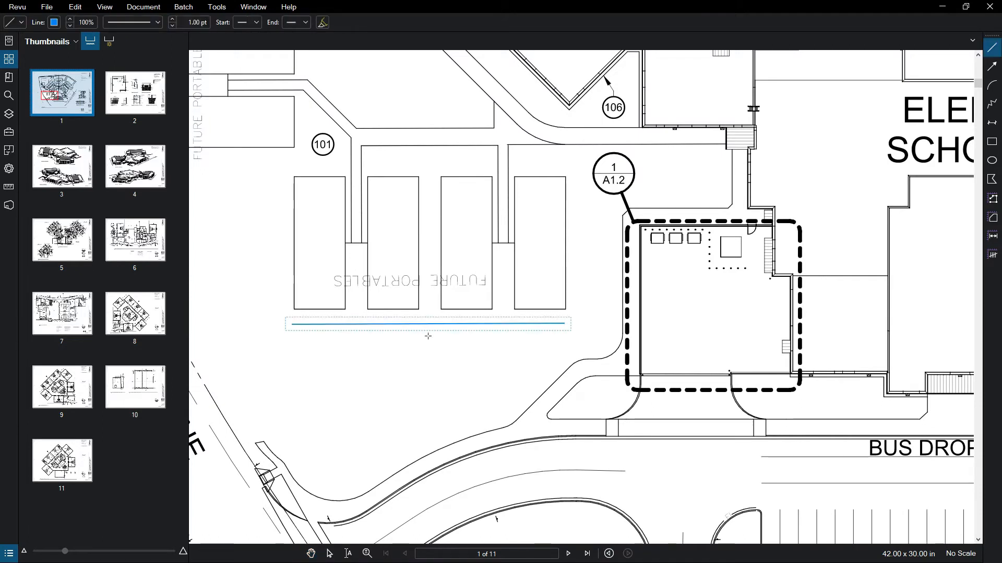
click(137, 25)
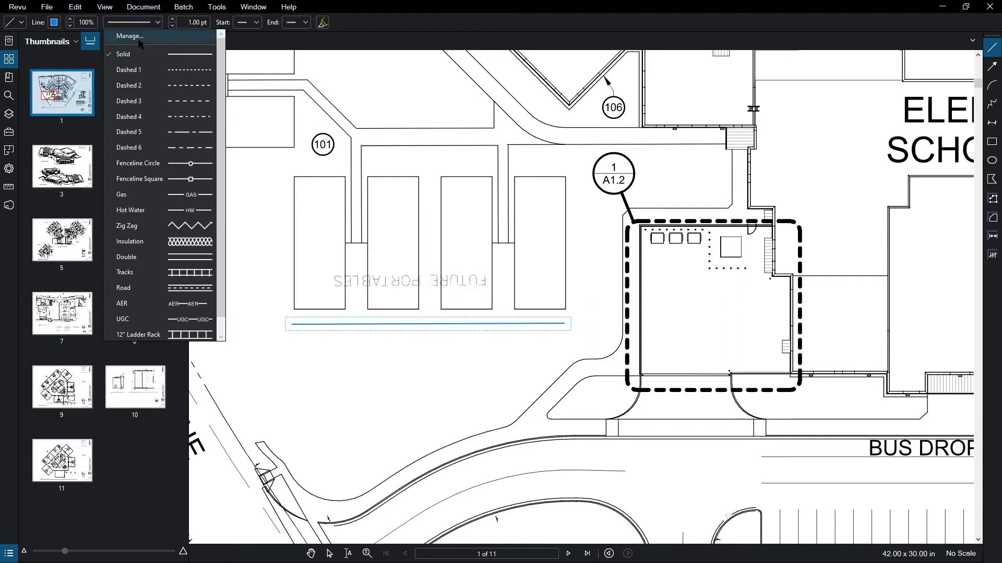
click(191, 196)
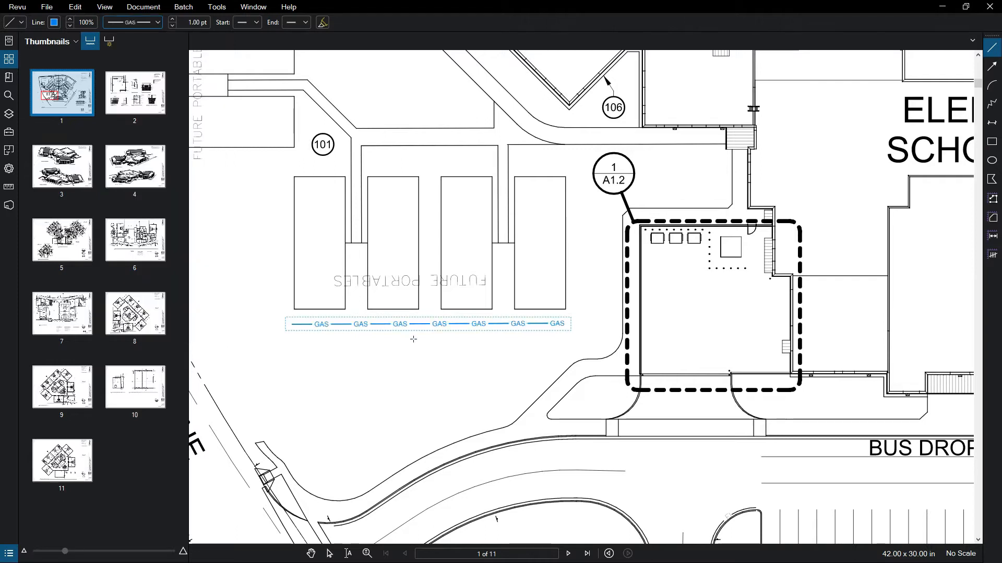
Step: Level the gas line by moving its right endpoint slightly outward and down
scroll(412, 329, up, 2)
key(Escape)
drag(330, 356, 394, 350)
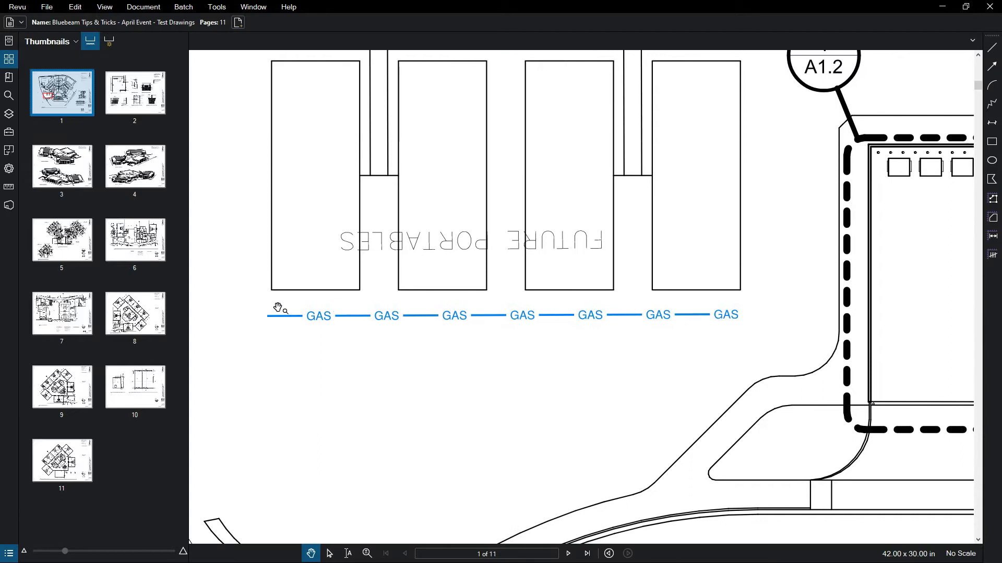
click(341, 316)
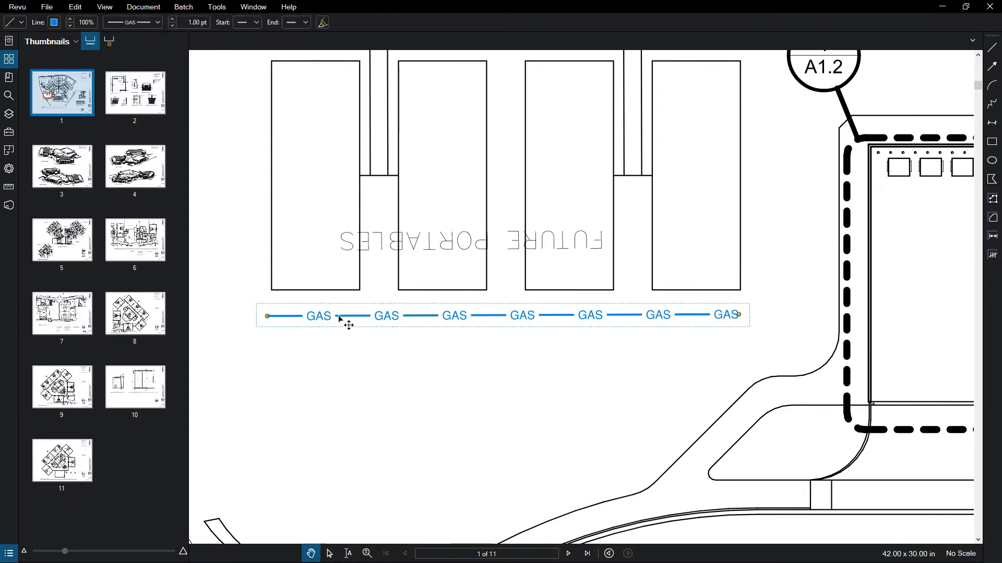
mouse_move(741, 314)
mouse_down()
mouse_move(878, 349)
mouse_move(744, 316)
mouse_up()
click(395, 390)
Step: Draw a solid line just beneath the gas line and add a text box reading "AER" below it
key(l)
drag(269, 346, 742, 342)
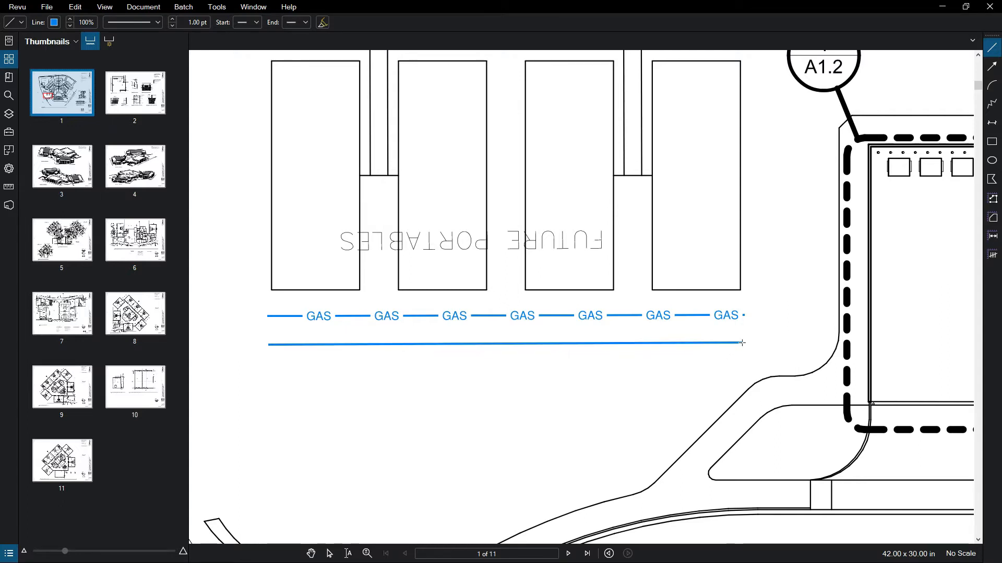
key(t)
drag(289, 369, 422, 412)
text(aer)
key(BackSpace)
key(BackSpace)
key(BackSpace)
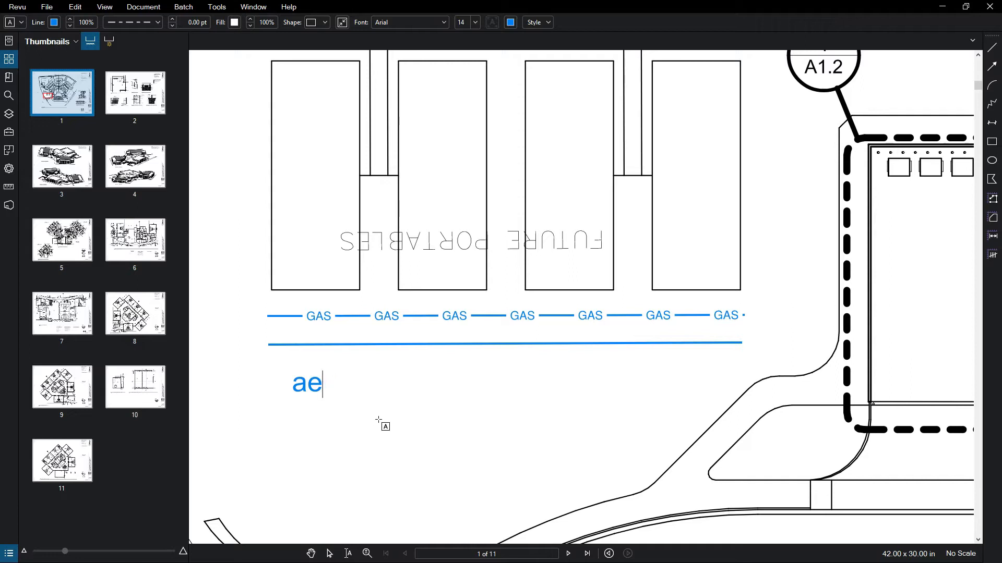
text(AER)
key(Escape)
Step: Autosize the AER text box, place it on the solid line and copy it along the line to make four labels
click(342, 386)
key(alt+z)
drag(361, 416, 360, 419)
drag(323, 392, 599, 350)
click(597, 394)
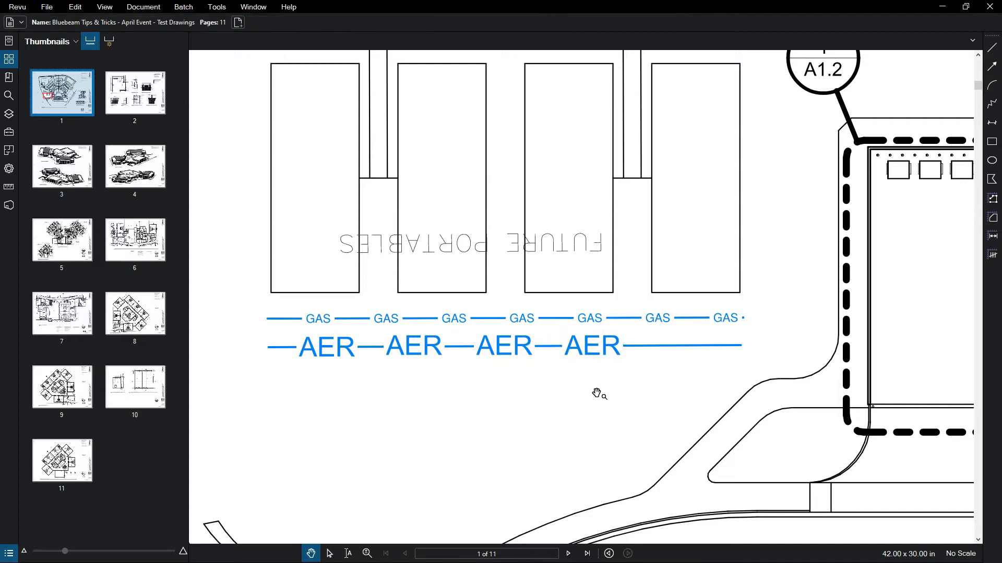
Step: Delete the four AER labels and the solid line beneath the gas line
click(591, 356)
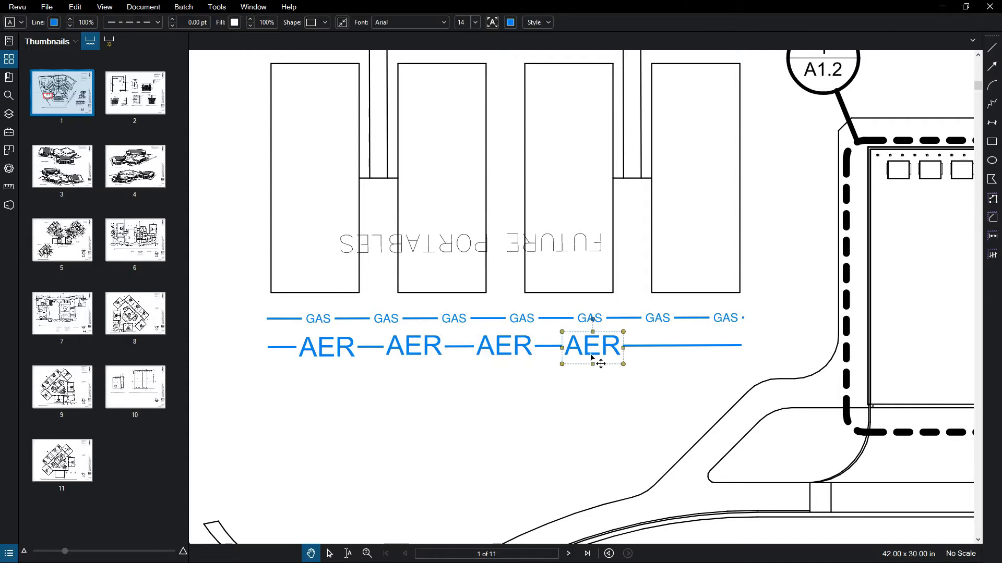
key(Delete)
key(Delete)
click(508, 352)
key(Delete)
click(433, 347)
key(Delete)
click(325, 353)
key(Delete)
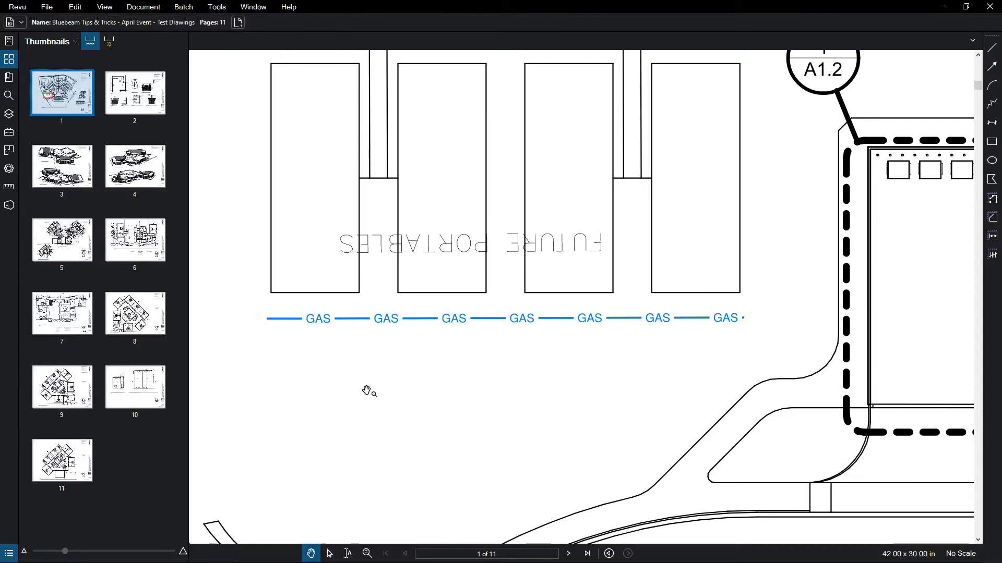
Step: Switch to Chrome, search Google for "bluebeam revu line styles" and open Bluebeam's tutorial on creating a custom line style set
click(367, 319)
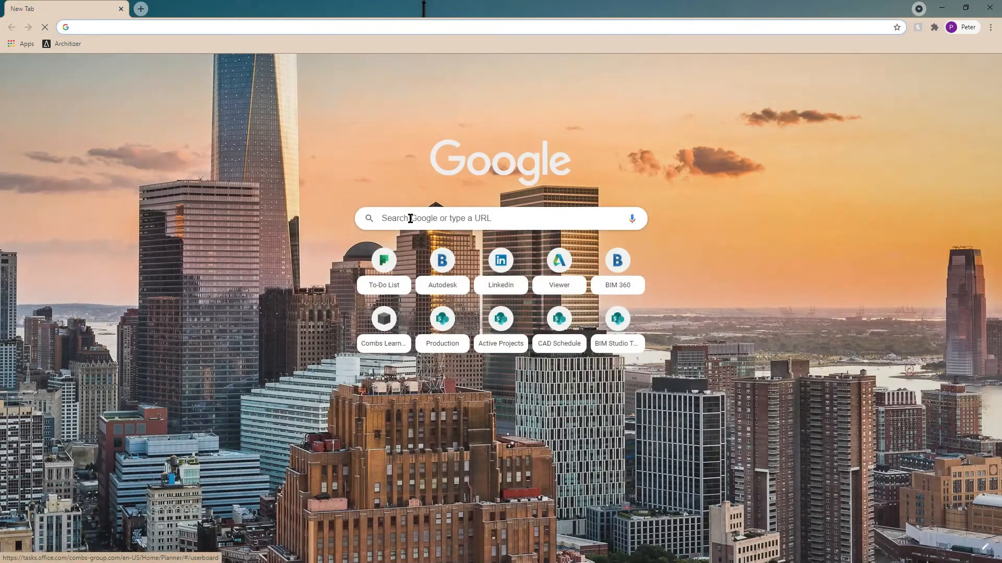
click(410, 219)
text(bluebeam revu line styles)
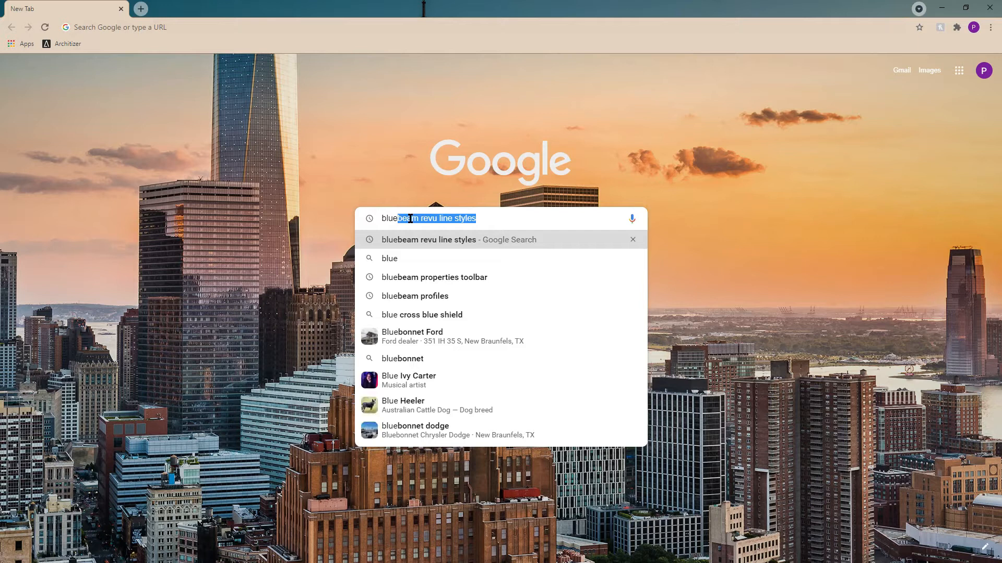
key(Return)
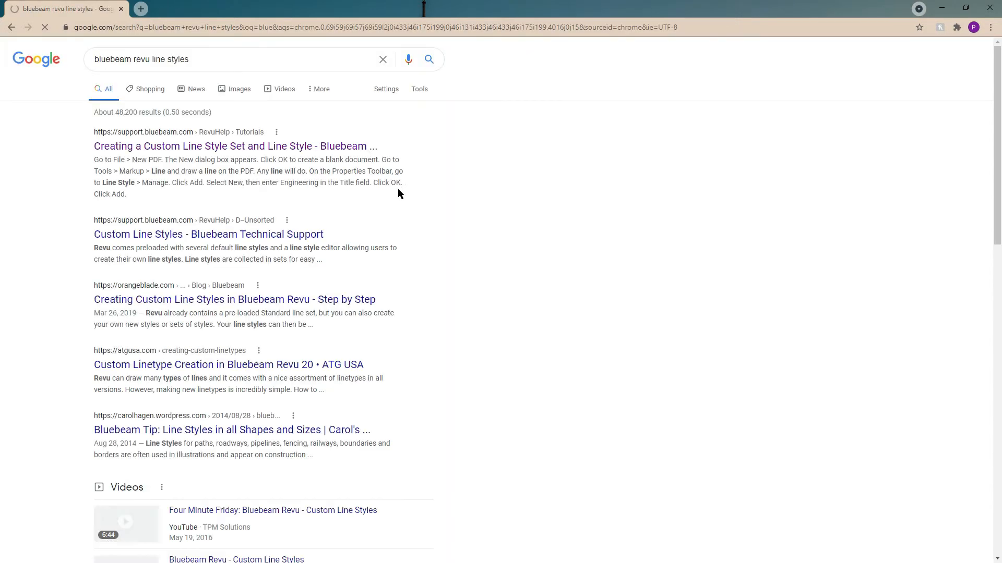
click(129, 150)
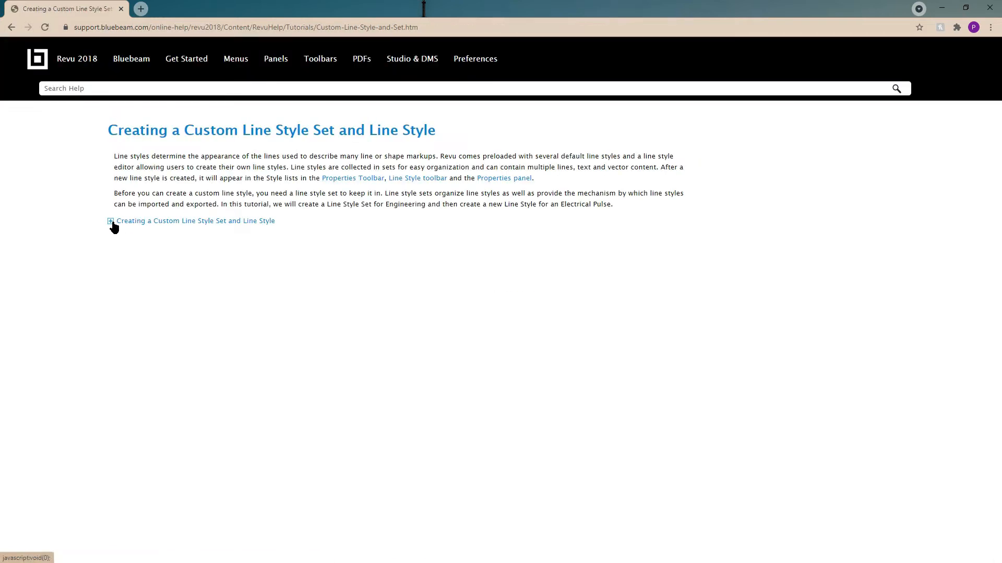
Step: Expand the custom line style set tutorial, look through its instructions and close the page
click(111, 221)
scroll(116, 200, down, 1)
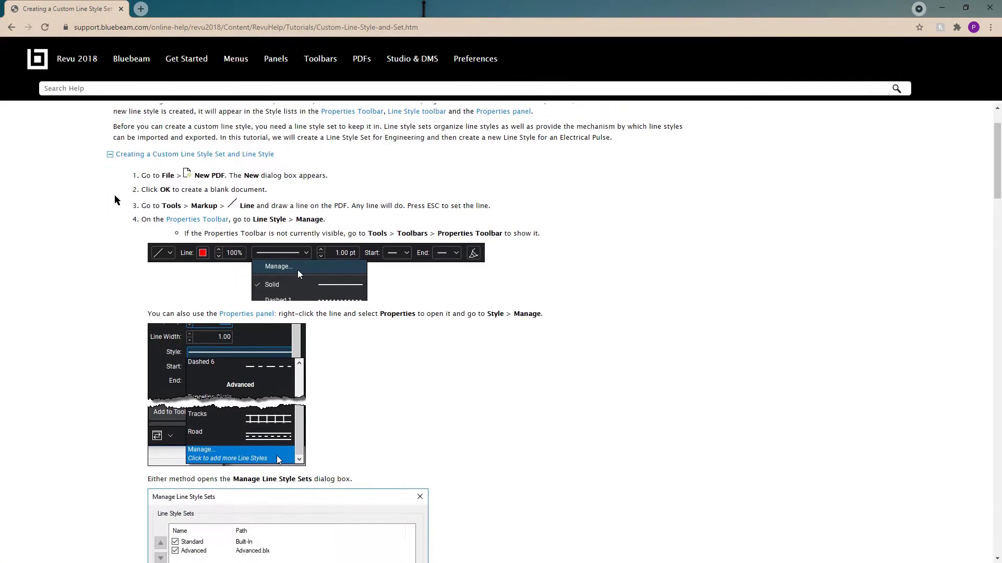
scroll(115, 195, down, 8)
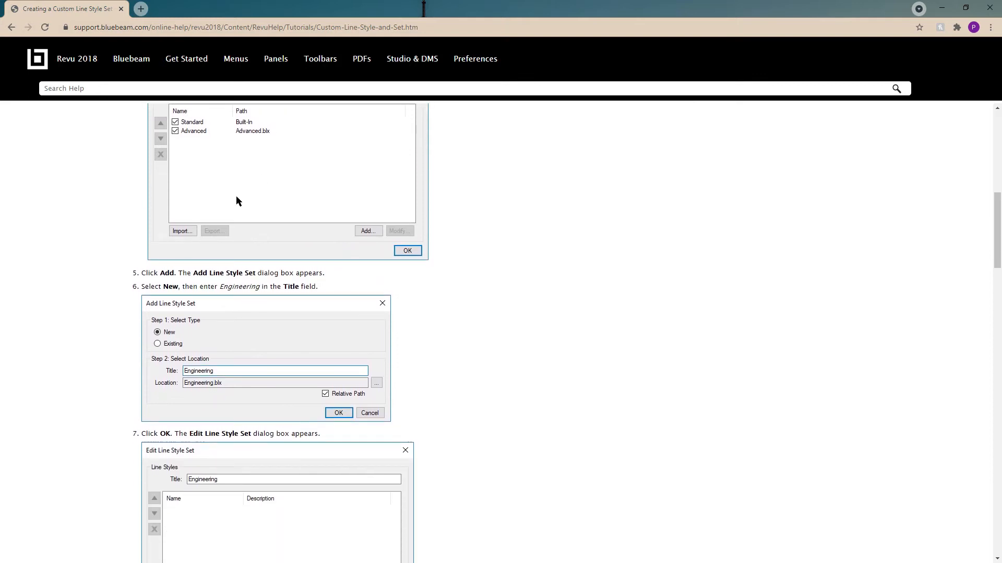
click(121, 9)
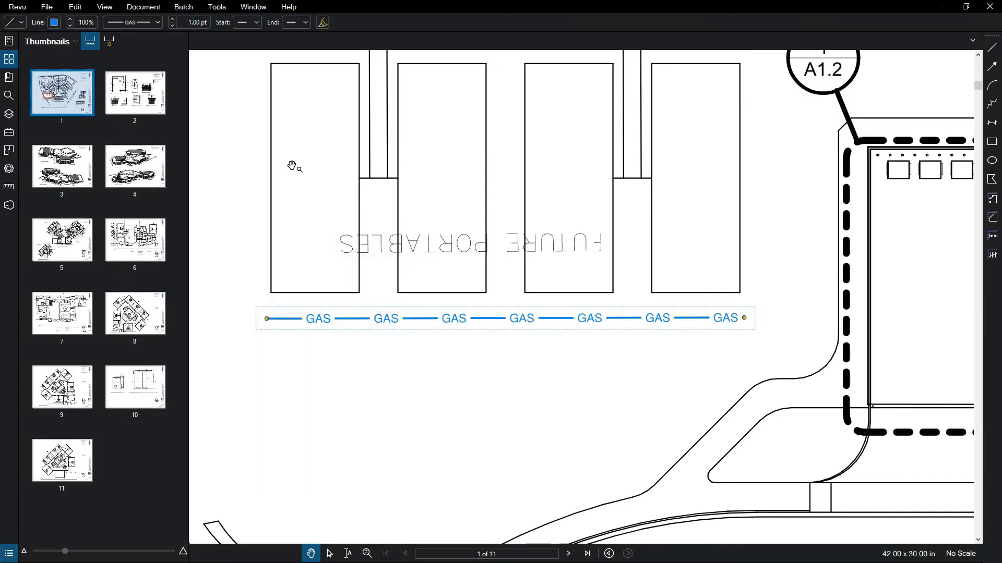
Step: Fine-tune the gas line's level by moving its right endpoint slightly inward
click(494, 322)
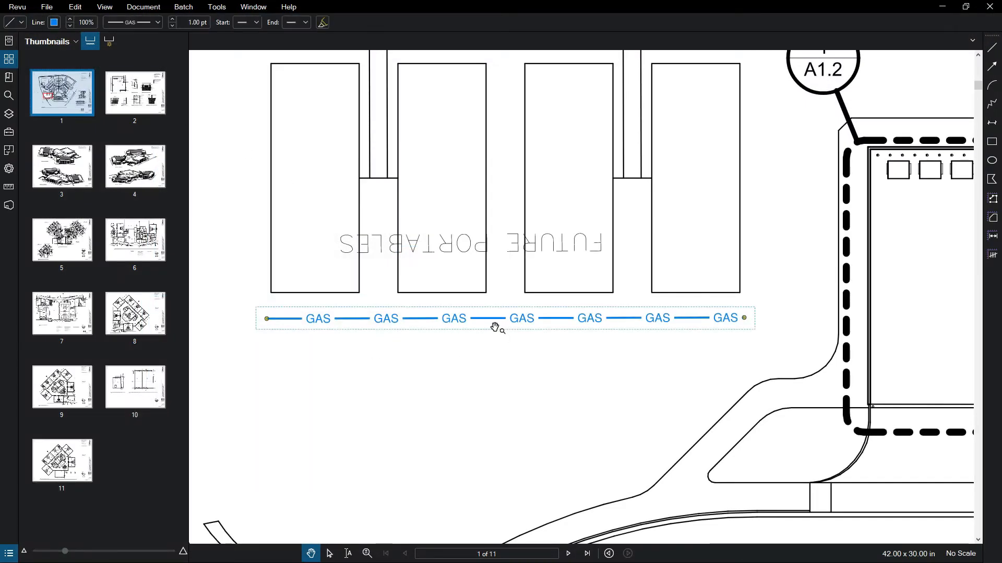
drag(747, 320, 743, 320)
click(667, 374)
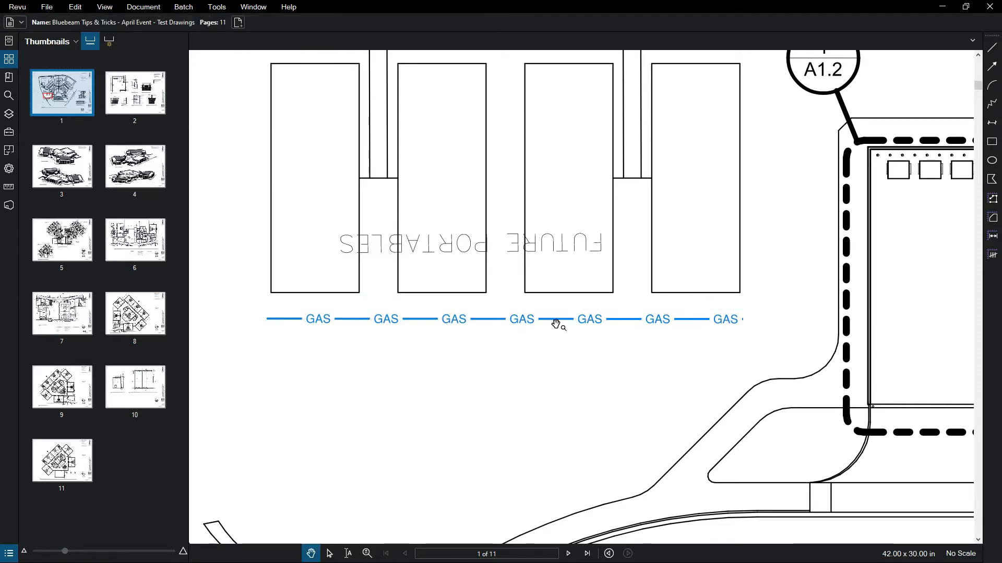
click(554, 323)
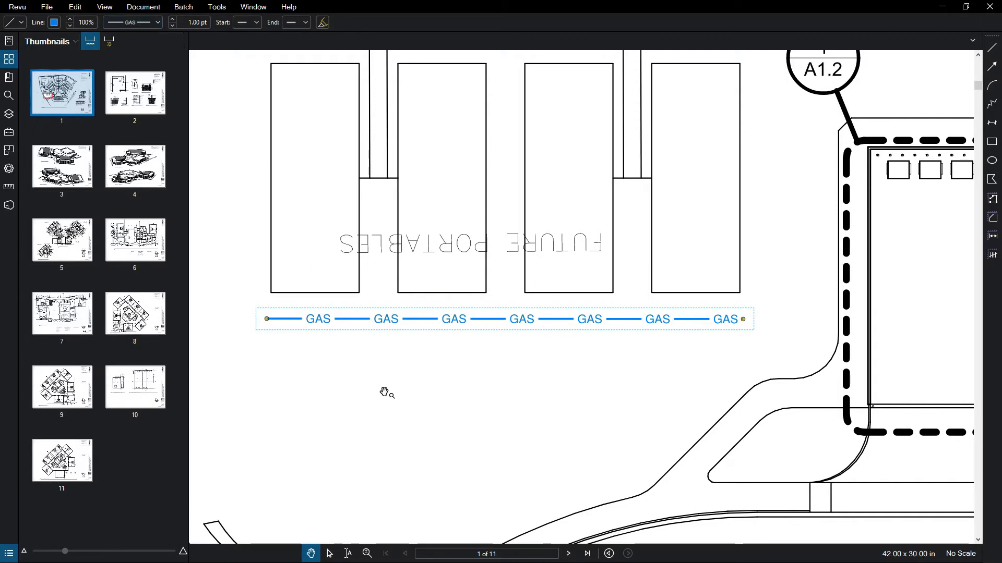
click(402, 369)
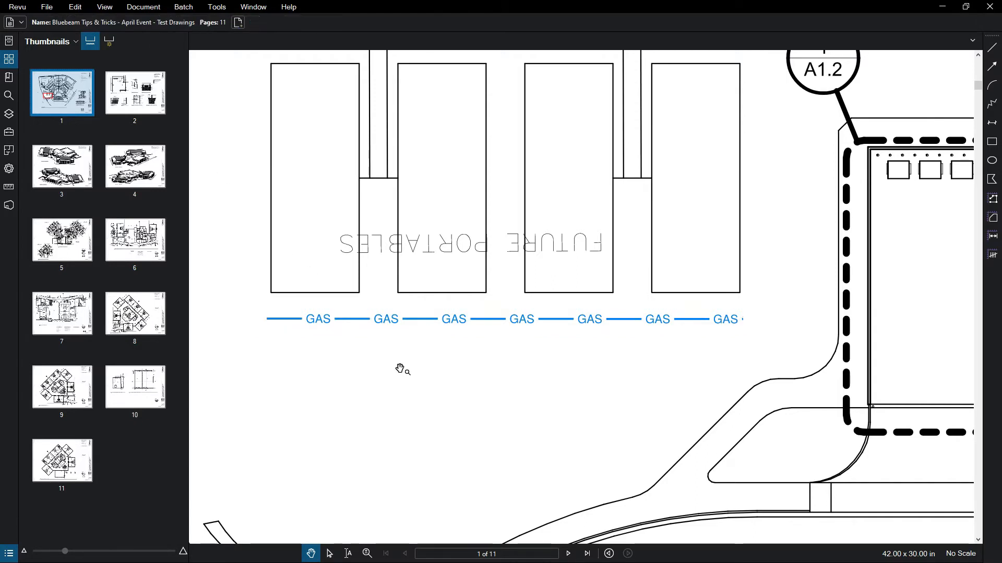
Step: Look through the line styles available for the gas line and open the line style set manager
click(387, 320)
click(156, 23)
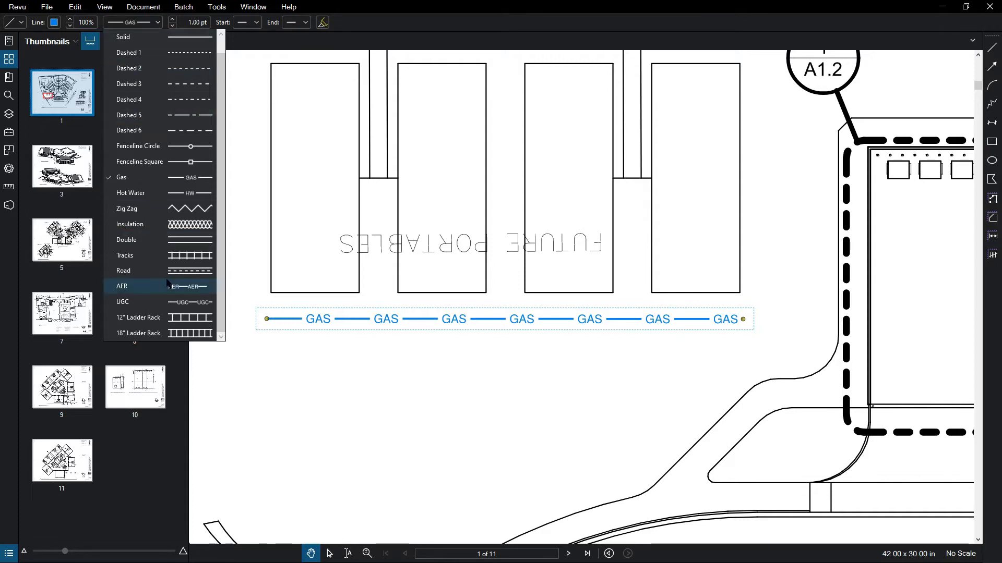
scroll(169, 277, up, 1)
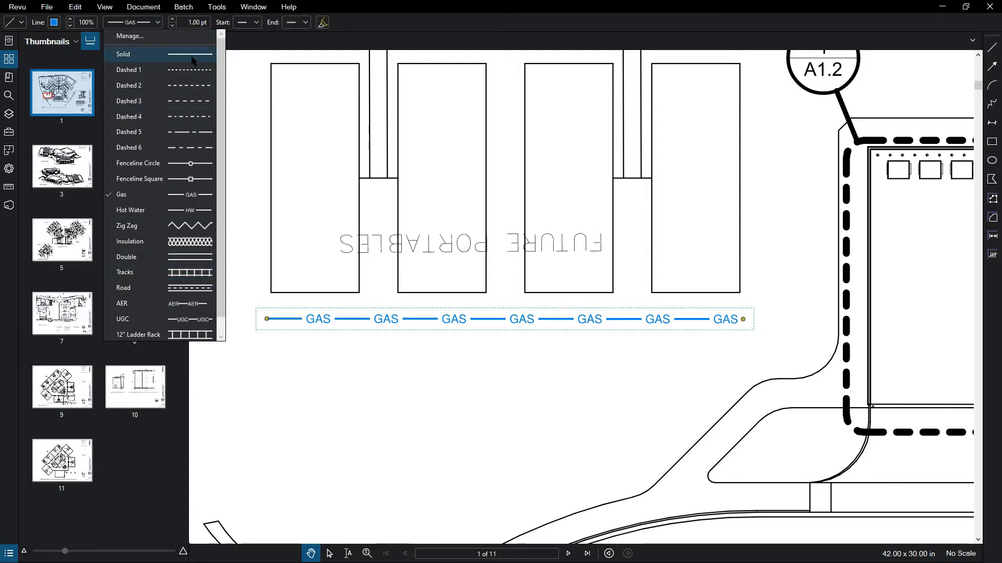
click(155, 38)
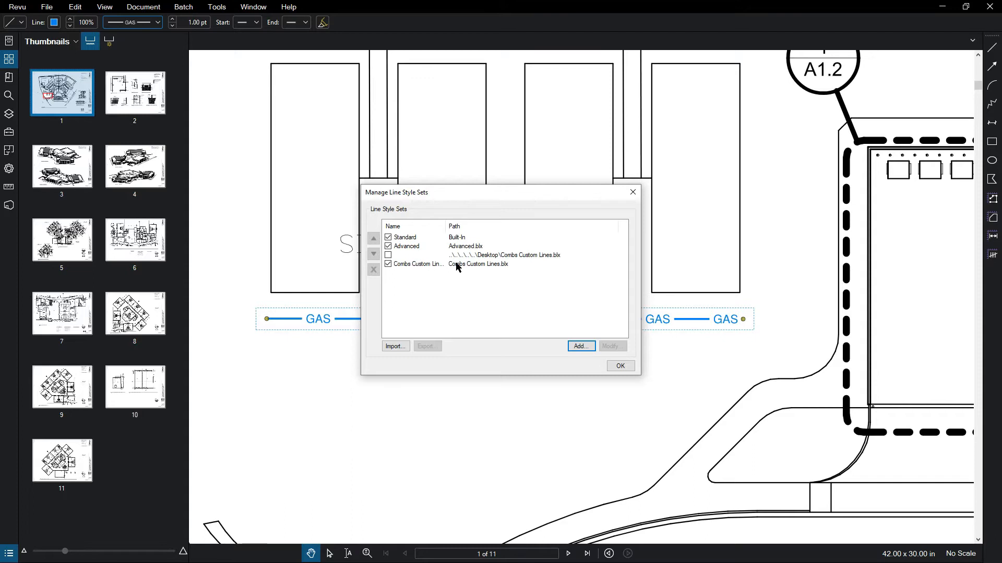
click(412, 283)
Step: Start adding a new line style set with the title "TEST 1"
click(579, 346)
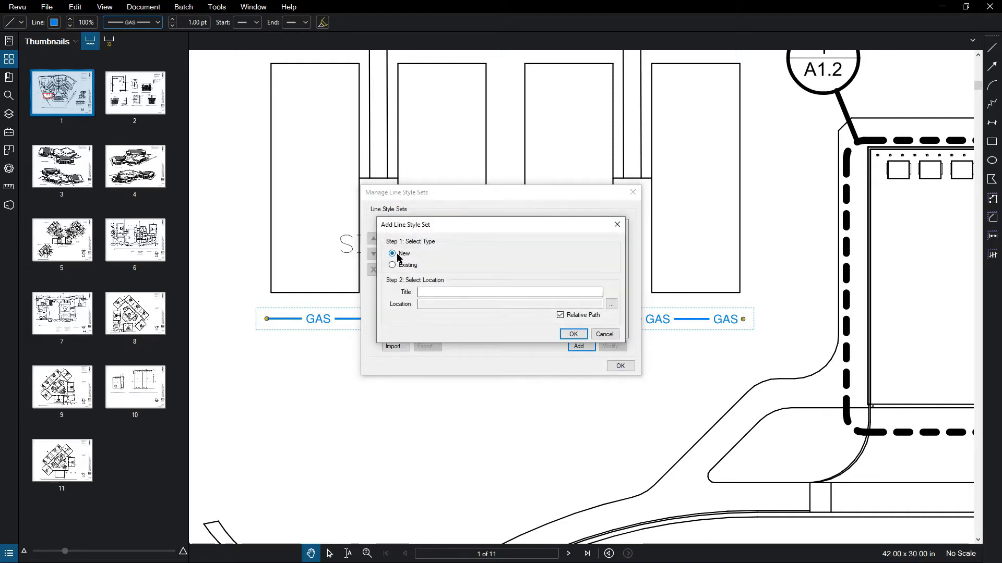
click(434, 292)
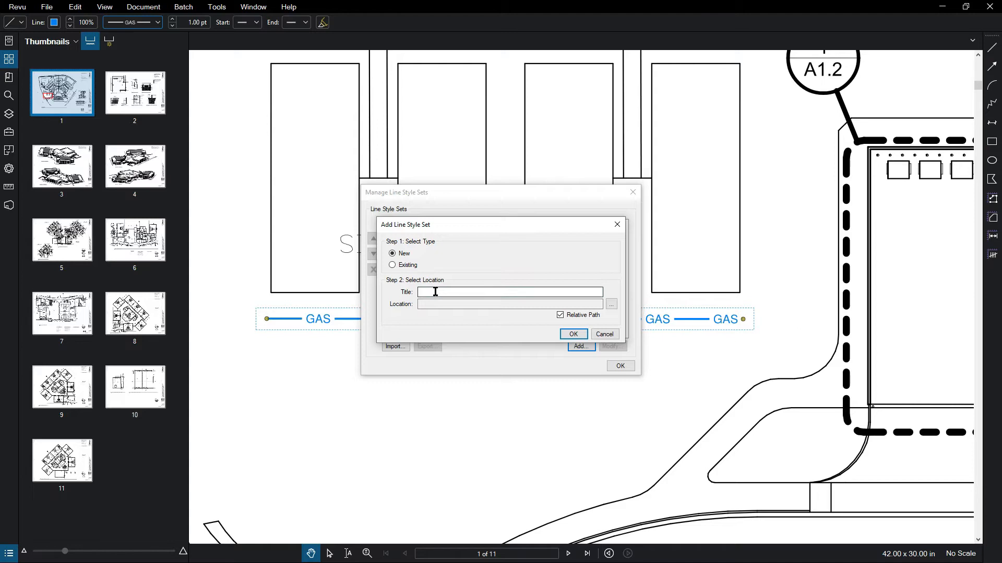
text(TEST 1)
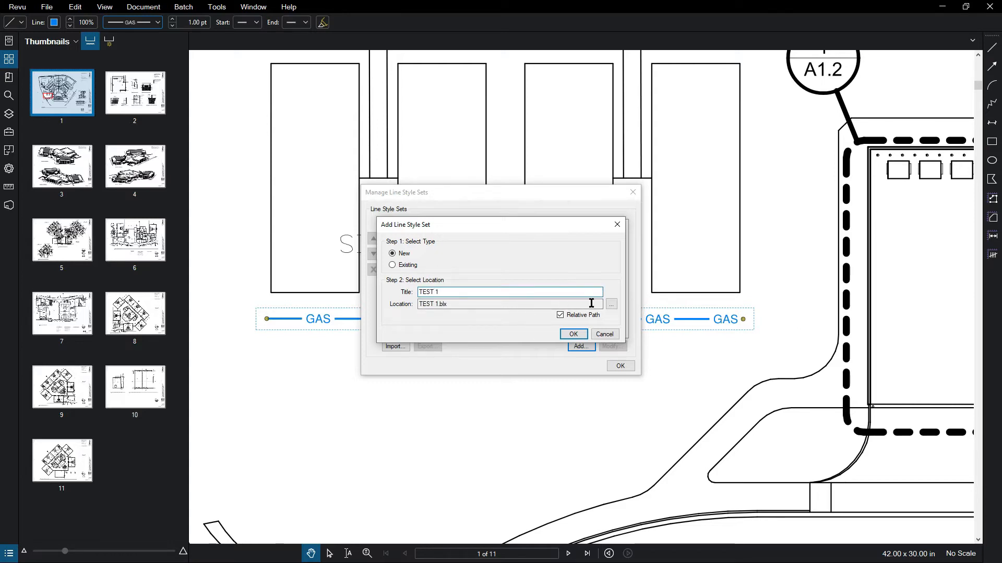
Step: Browse for the TEST 1 set's save location and go to its default folder, AppData\Roaming\Bluebeam Software\Revu\18
click(611, 304)
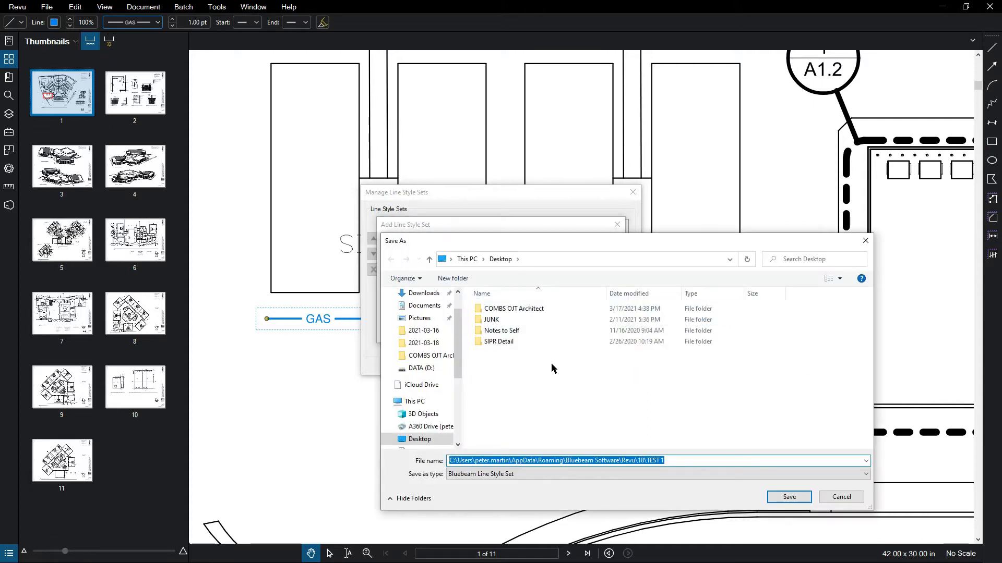
click(644, 462)
drag(645, 462, 426, 458)
click(552, 253)
text(AER)
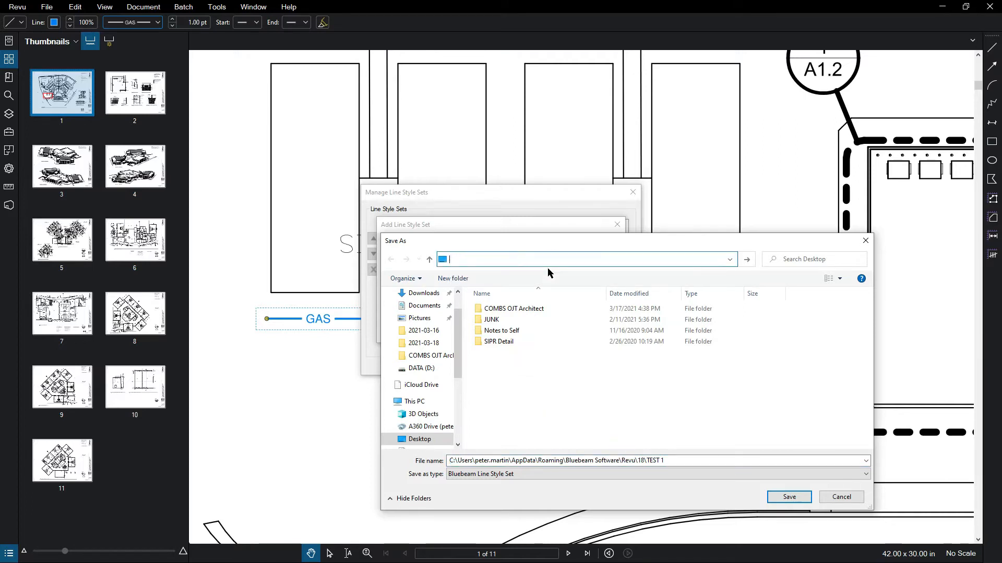
click(621, 462)
click(645, 462)
drag(645, 462, 438, 463)
key(ctrl+c)
click(555, 260)
key(ctrl+v)
key(Return)
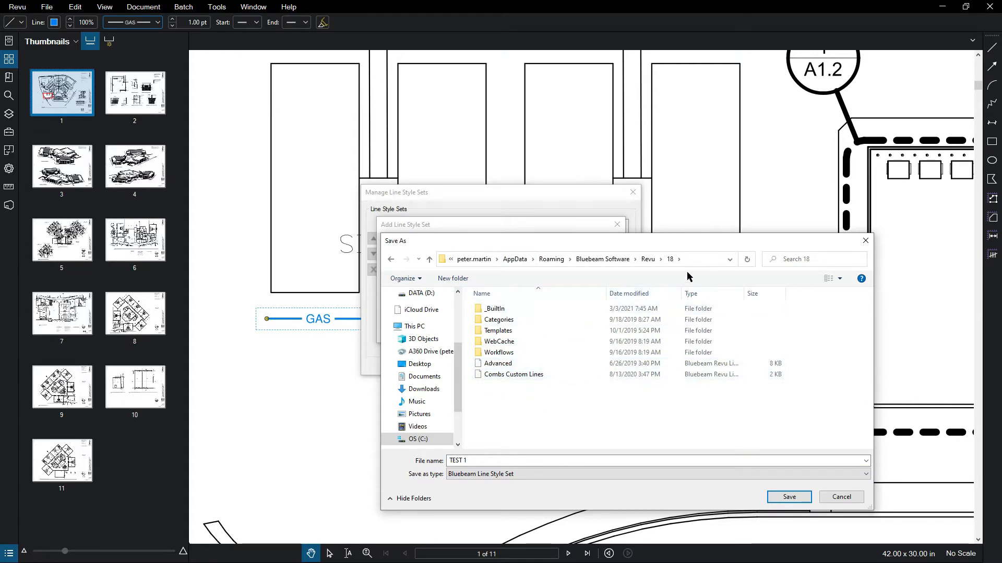
Step: Show the folder's full path, bring up the same folder in File Explorer to examine its files, and move that window away
click(699, 256)
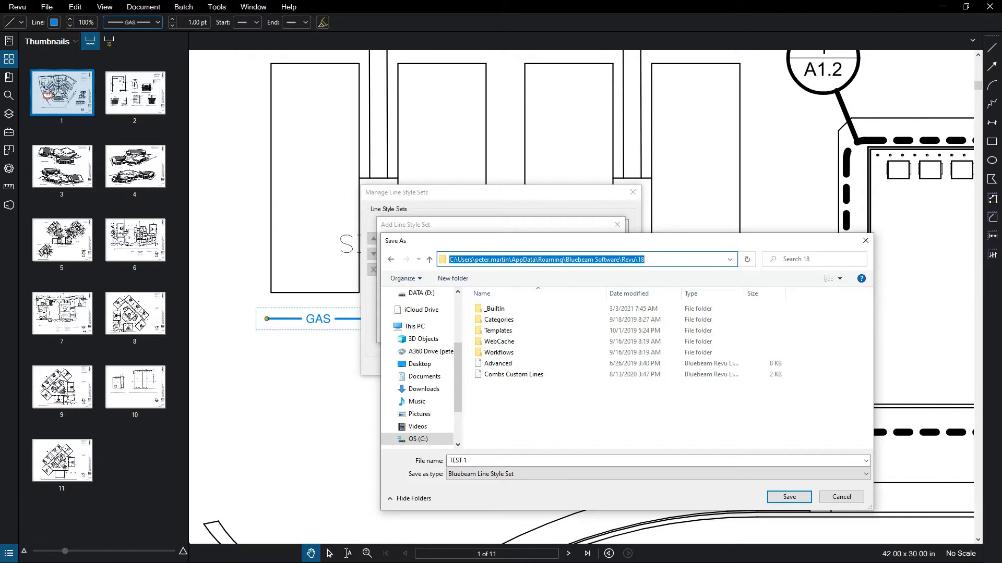
key(alt+Tab)
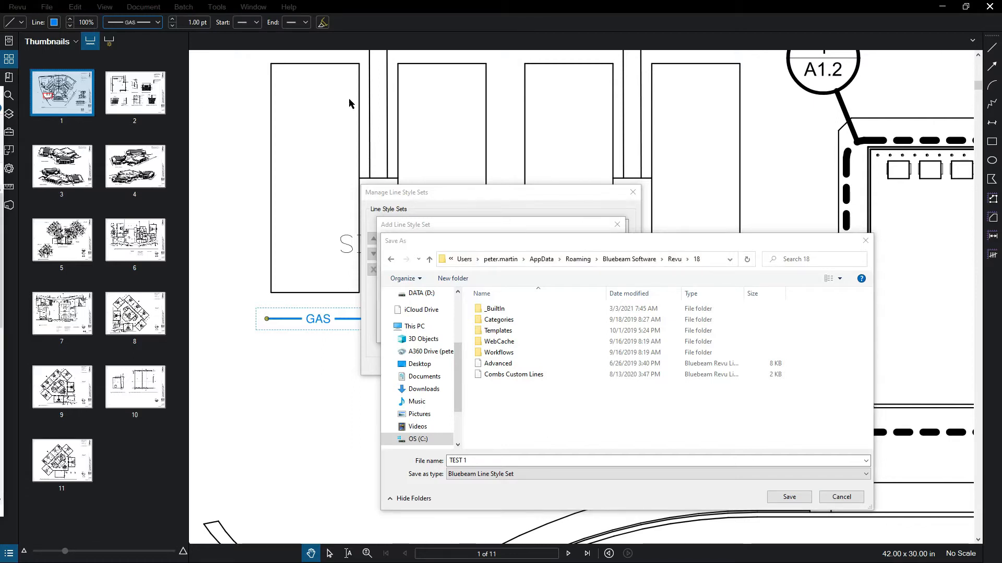
drag(0, 95, 551, 69)
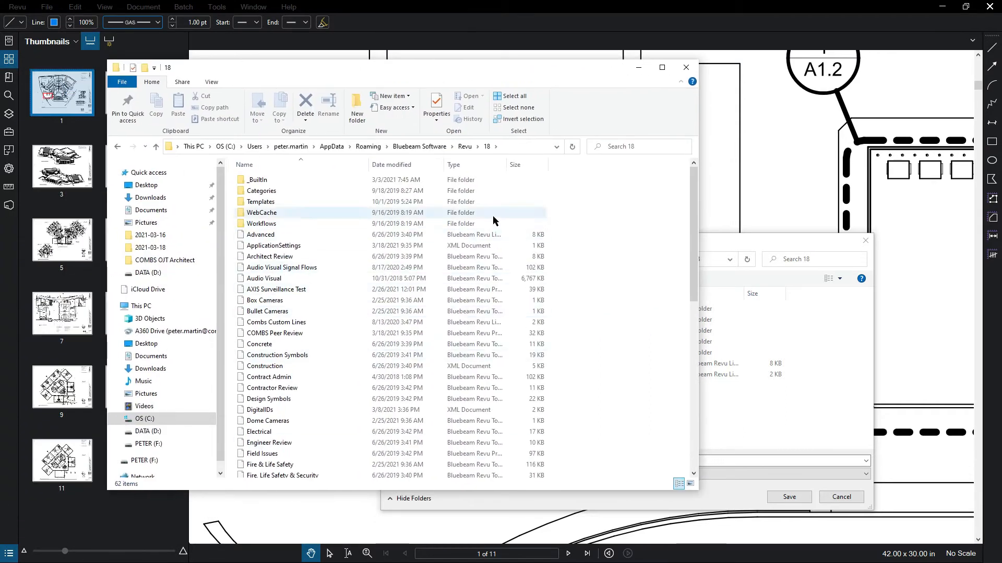
drag(596, 70, 0, 33)
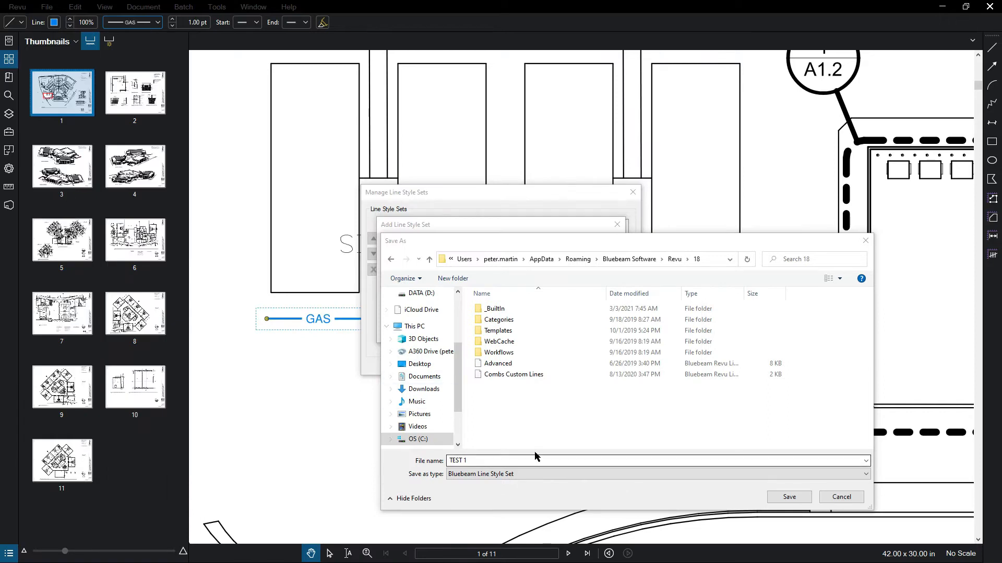
Step: Save the TEST 1 set file in the Revu 18 folder, create the set, and add a line style named Aerial
click(788, 498)
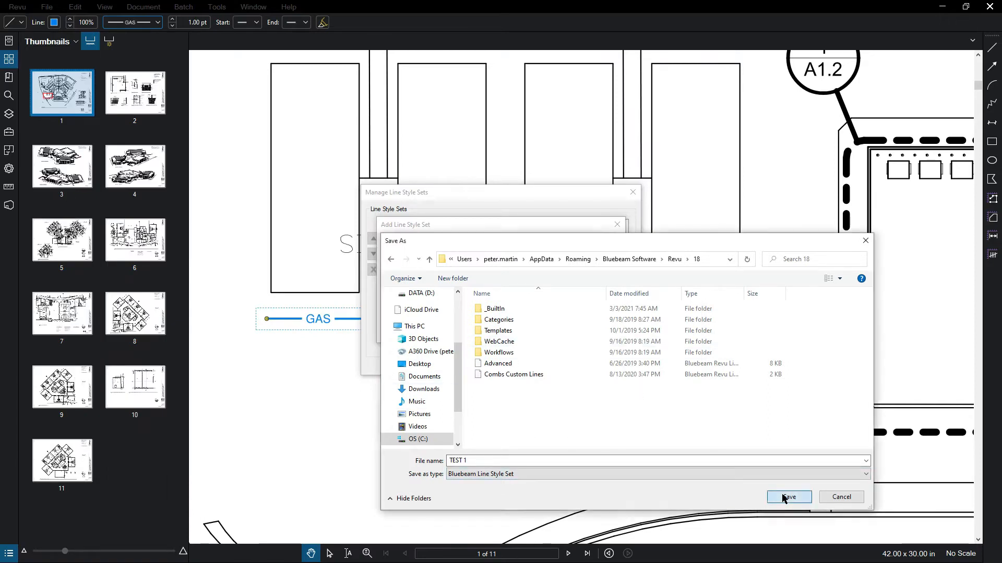
click(573, 334)
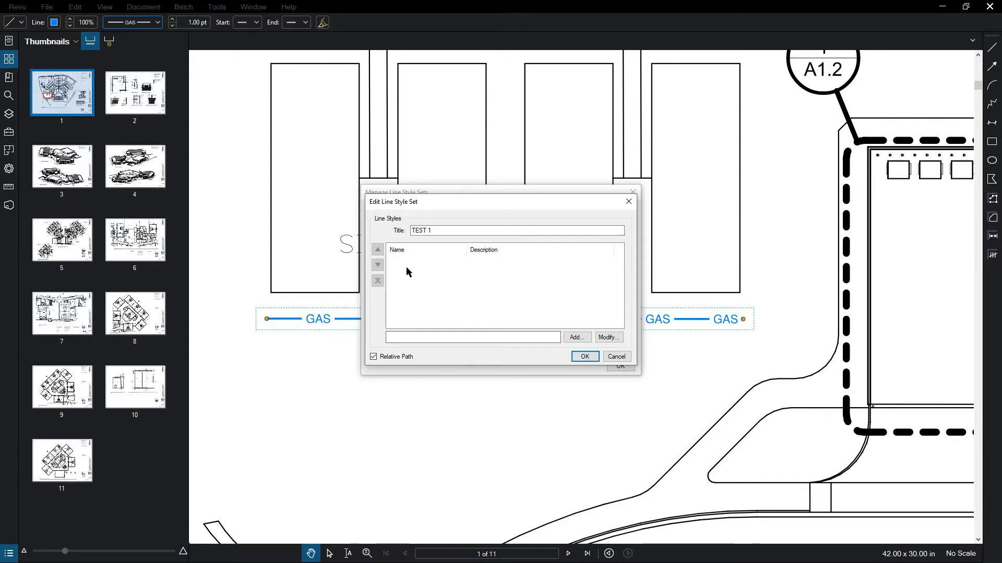
click(576, 337)
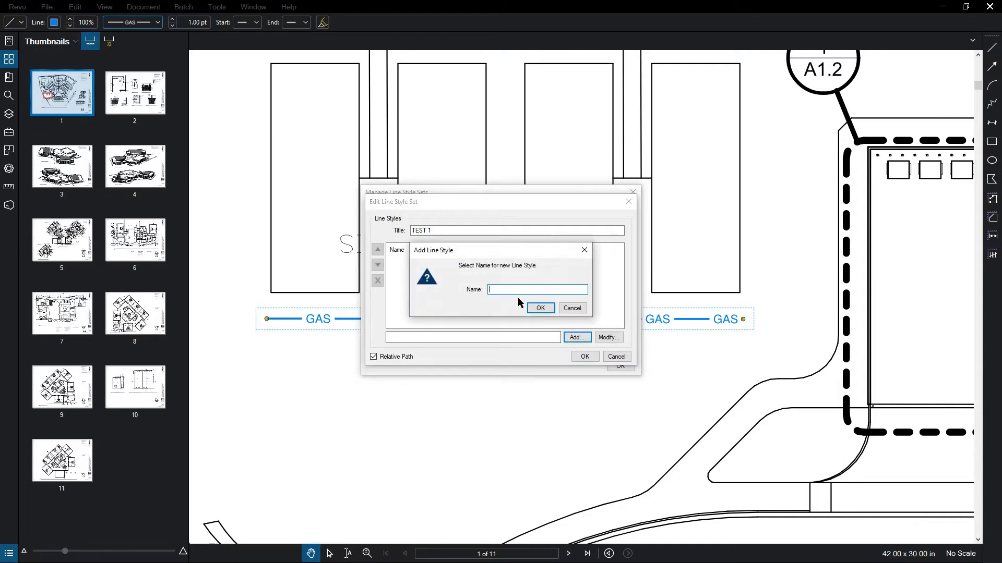
text(erial)
click(540, 308)
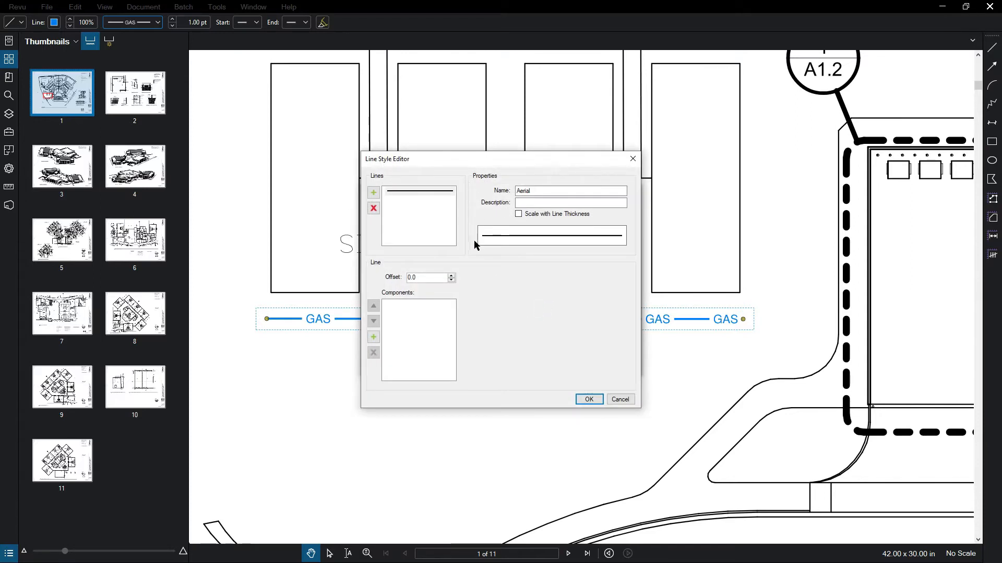
click(576, 192)
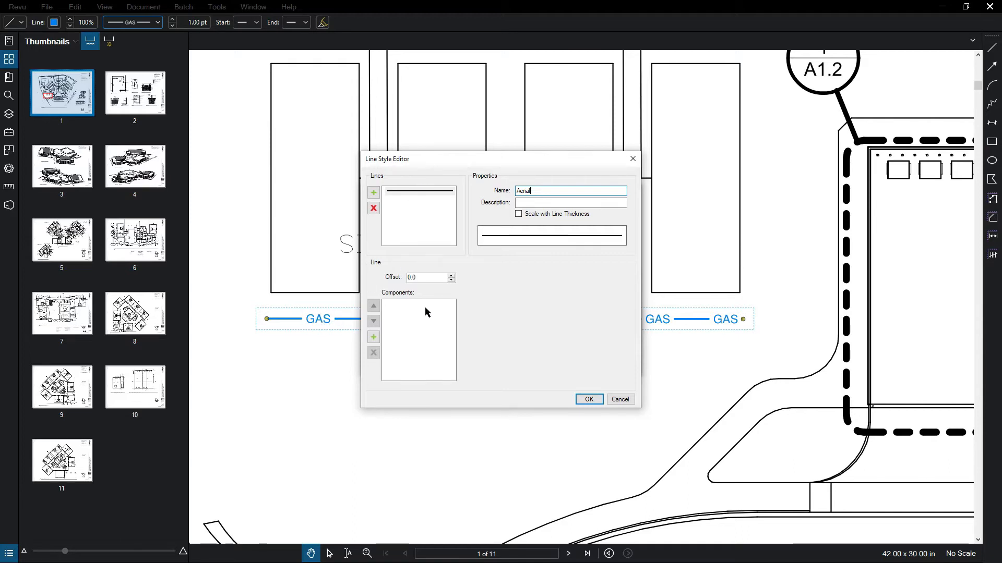
Step: Add a Dash component to the Aerial line style
click(374, 338)
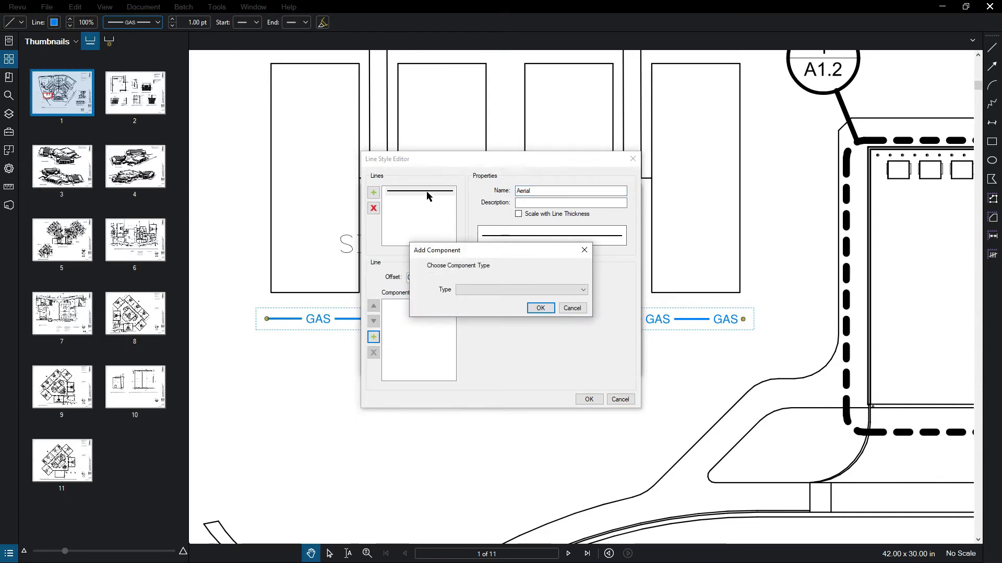
click(473, 290)
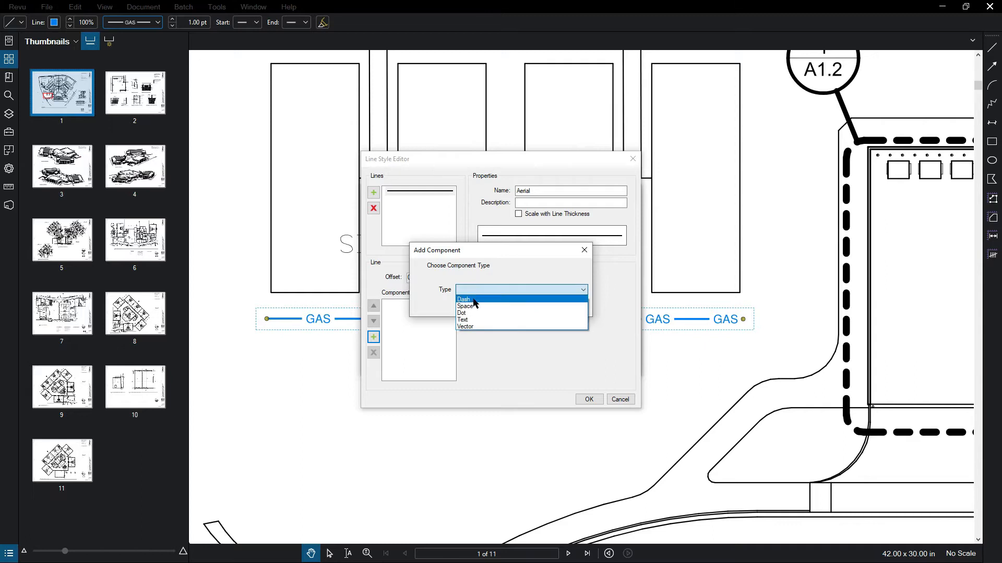
click(474, 300)
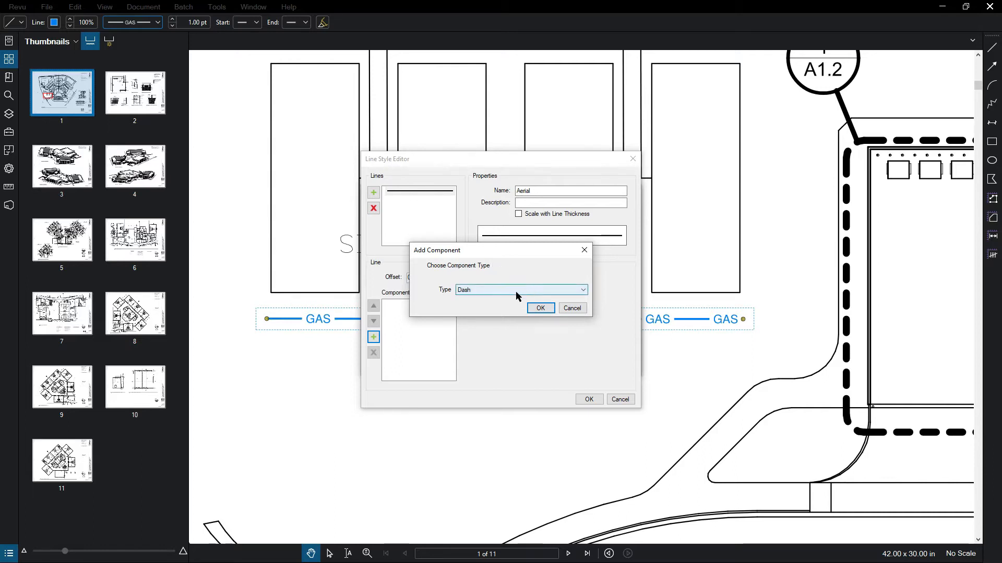
click(538, 309)
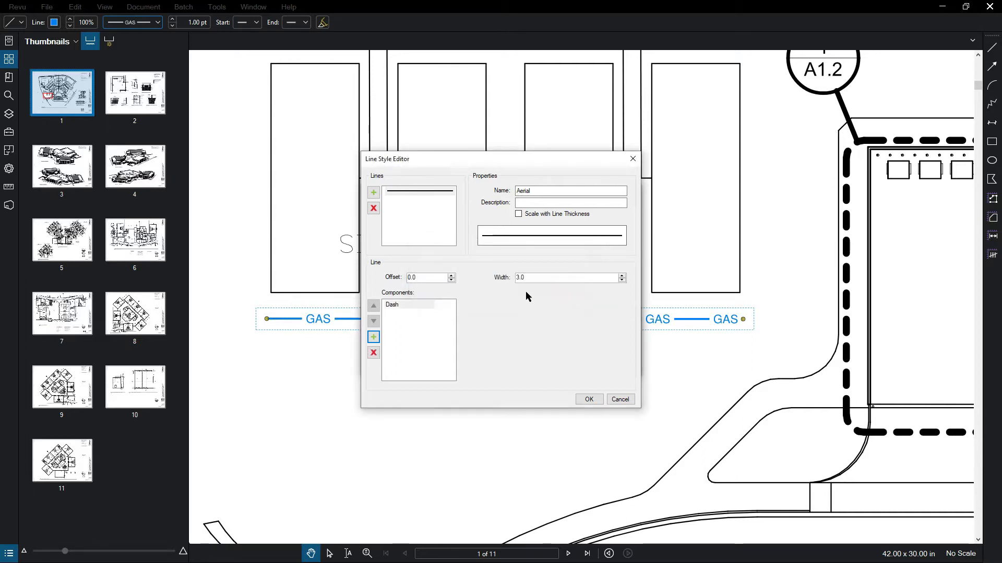
Step: Add a Text component reading AER after the dash and set its font size to 12
click(373, 337)
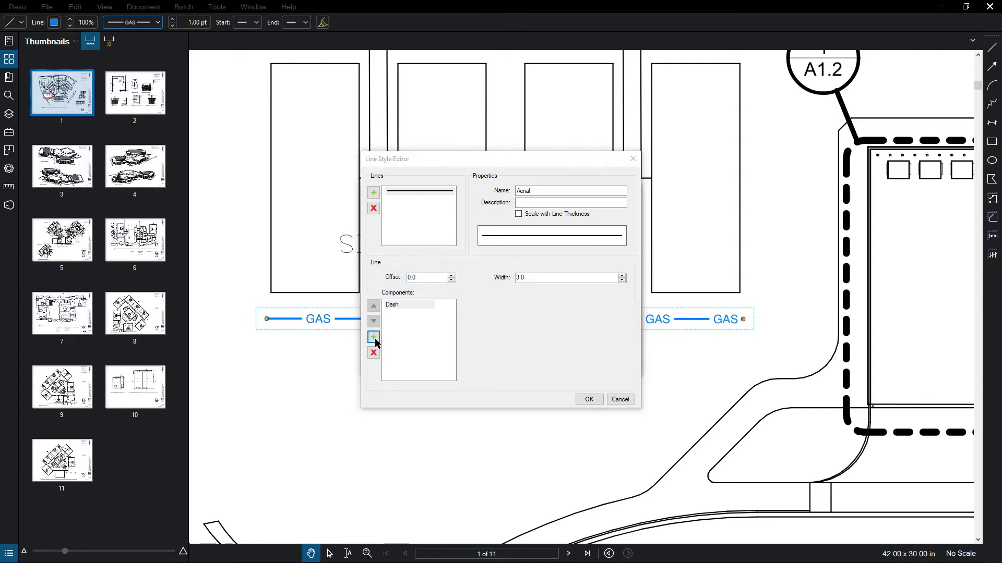
click(487, 288)
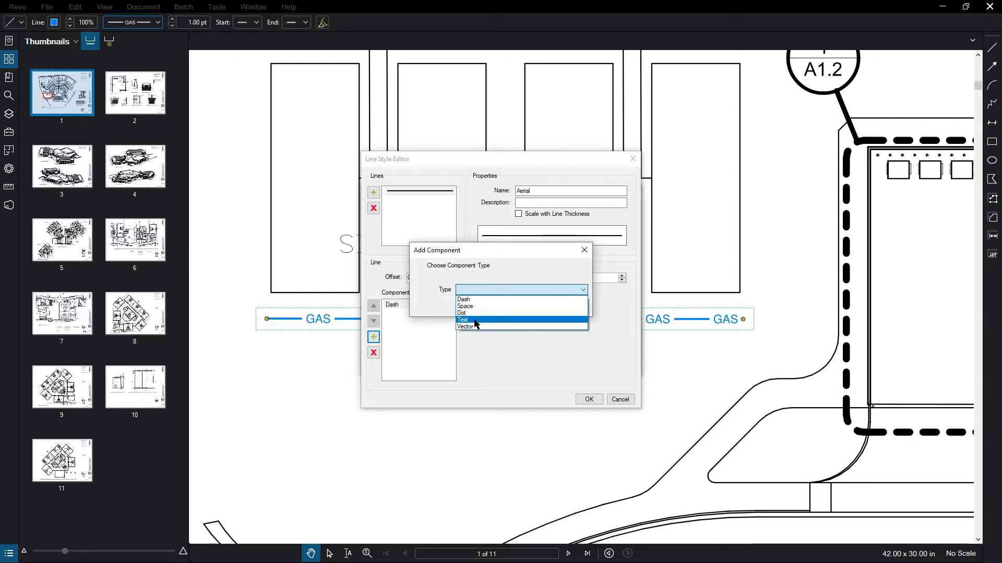
click(474, 320)
click(539, 308)
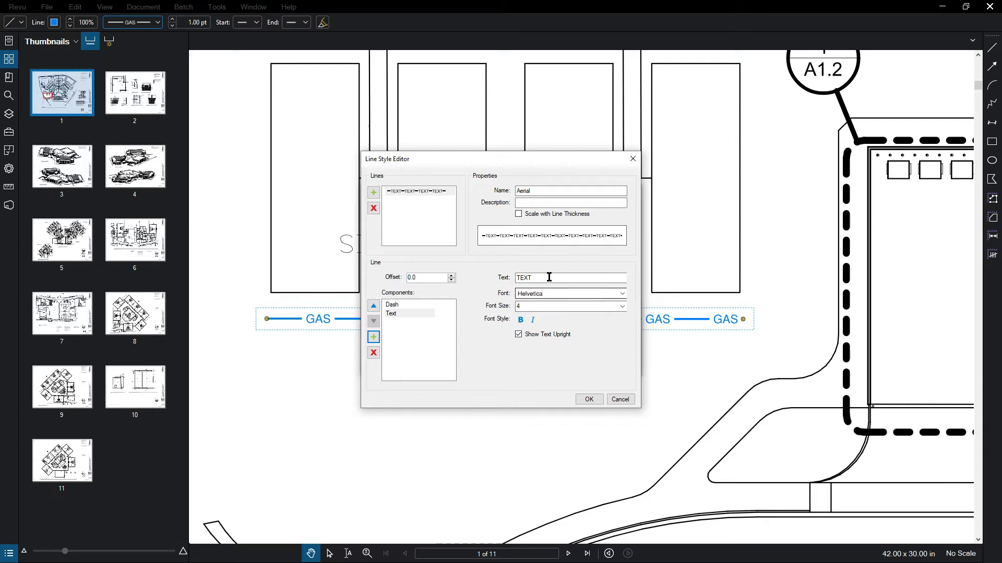
drag(544, 278, 503, 282)
text(a)
key(BackSpace)
text(AER)
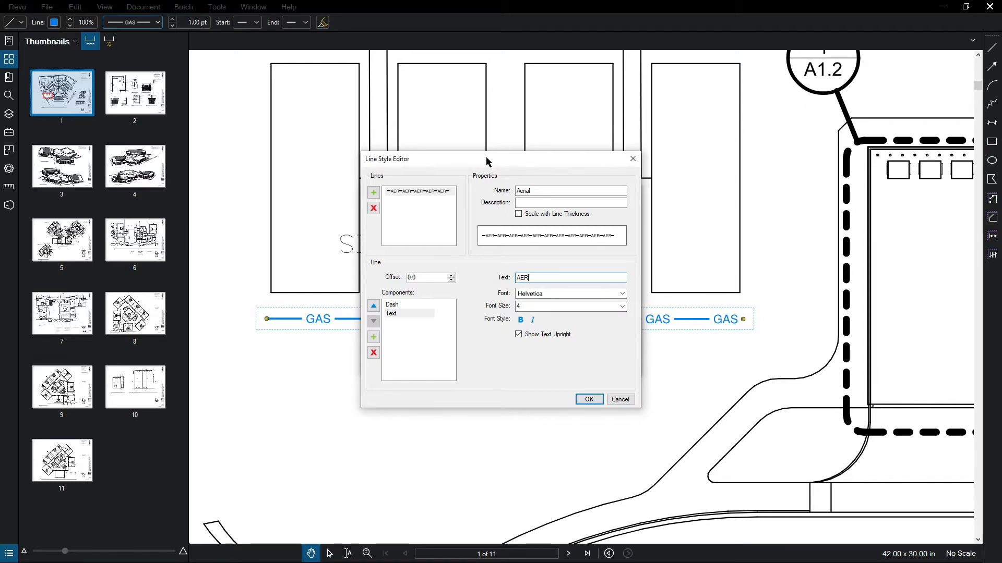
double_click(520, 306)
text(12)
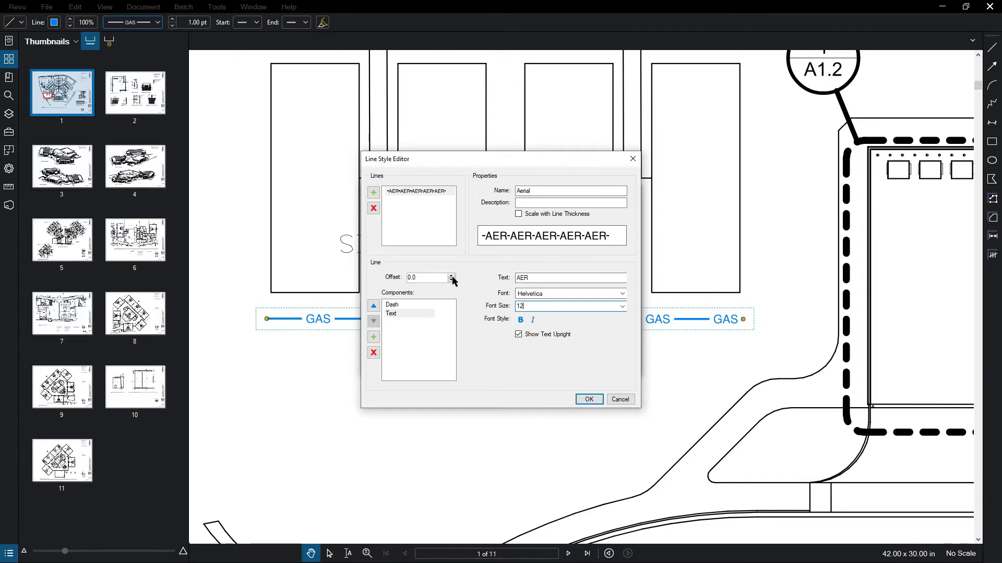
Step: Set the Dash component's width to 20.0 in the Aerial line style
click(409, 304)
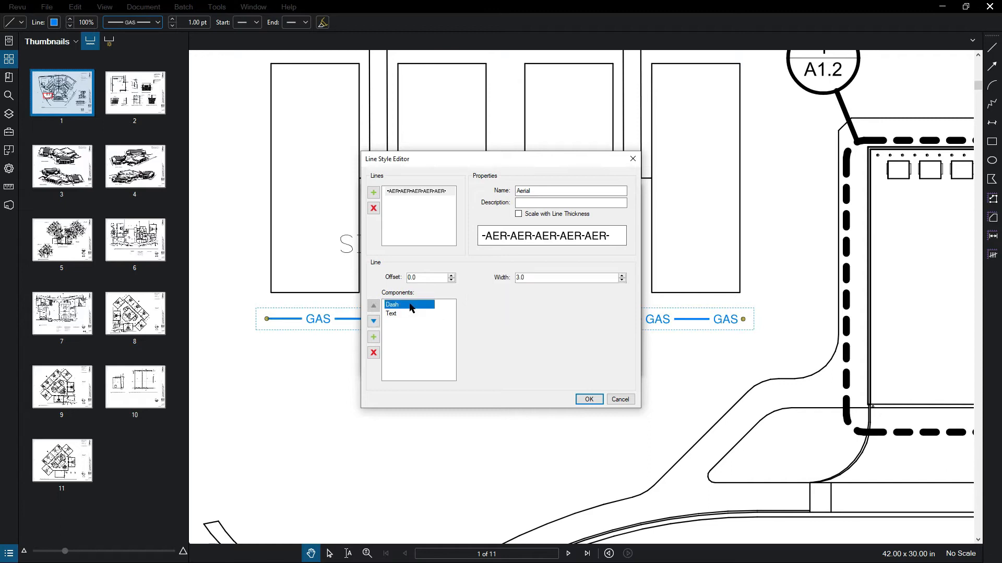
click(396, 314)
click(394, 306)
click(622, 276)
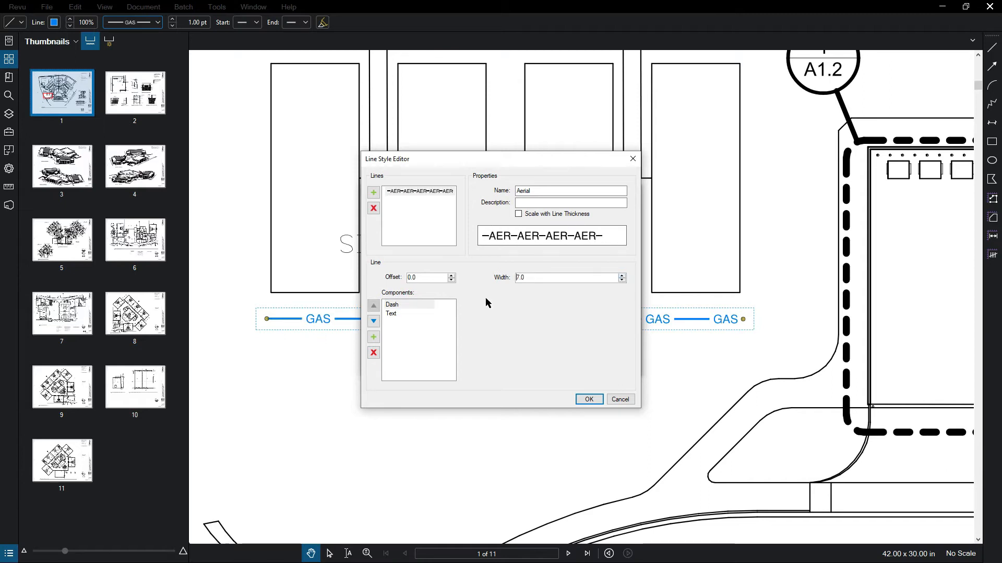
click(622, 276)
click(622, 275)
click(621, 276)
click(622, 276)
click(621, 276)
click(622, 276)
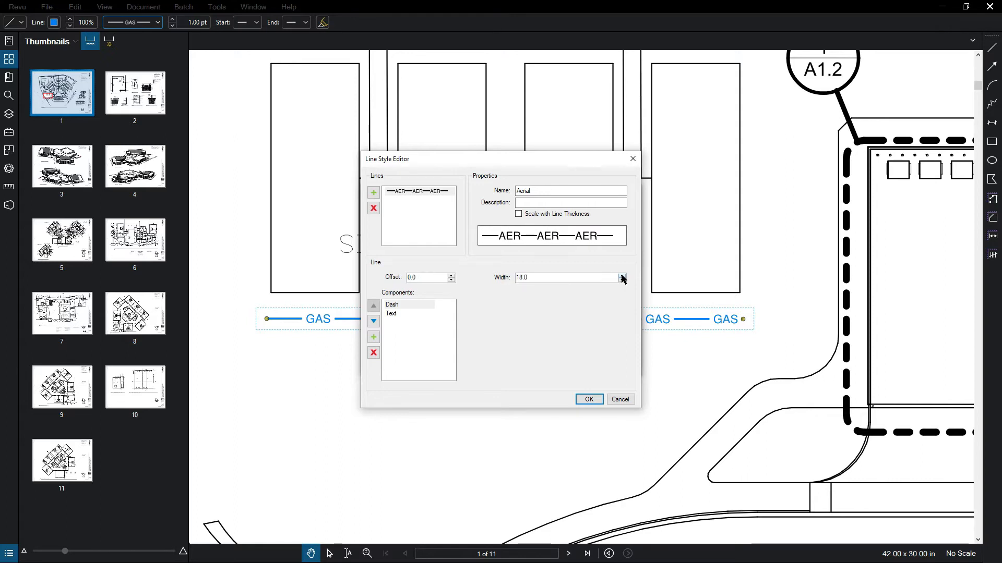
click(622, 275)
click(621, 276)
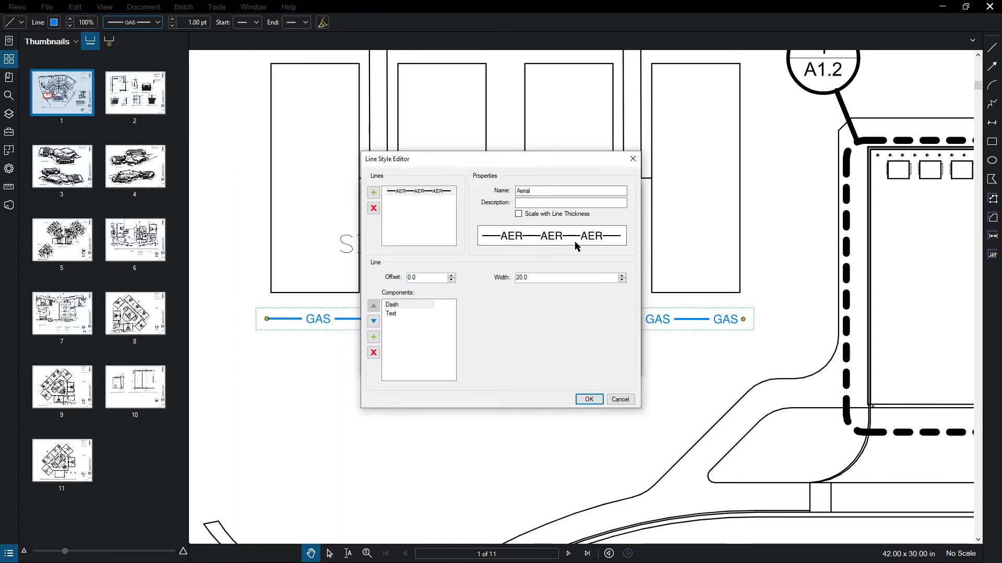
Step: Accept the Aerial line style and the TEST 1 set, and close the line style set manager
click(393, 313)
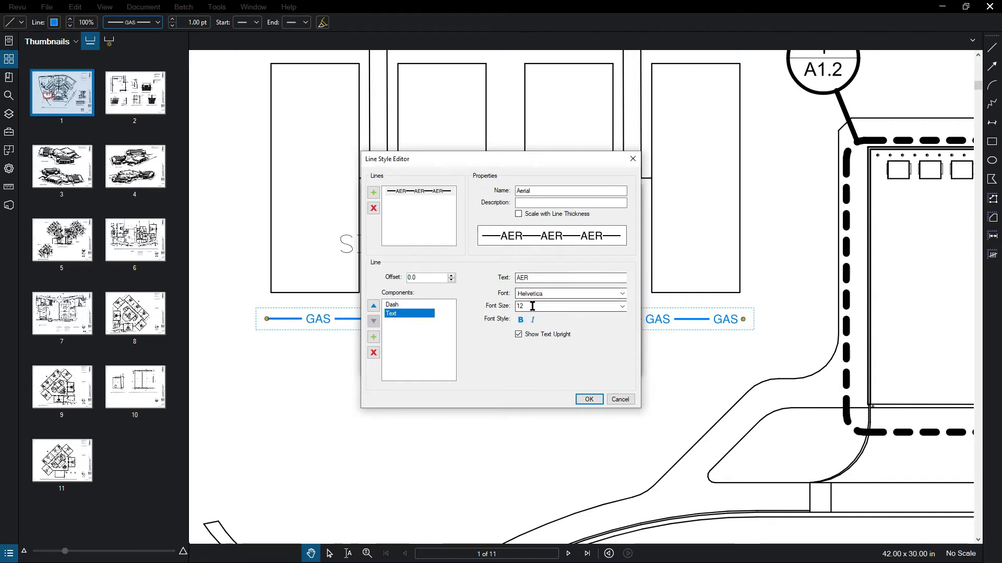
click(396, 305)
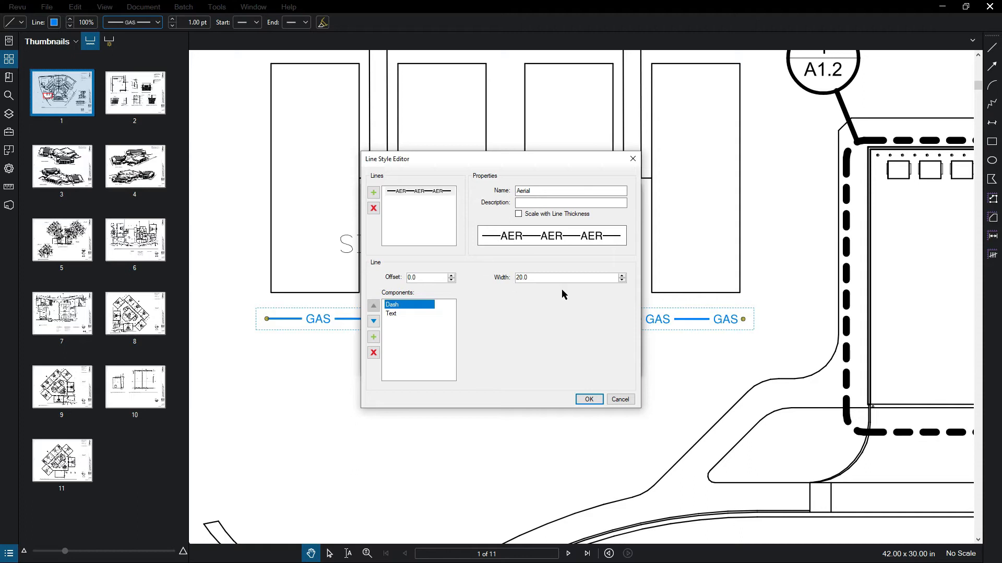
click(588, 399)
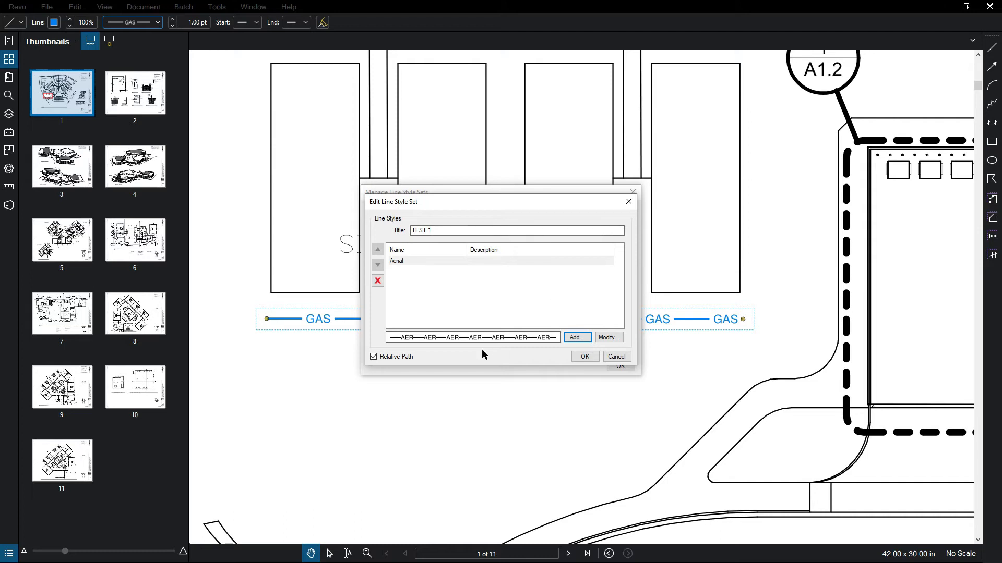
click(578, 357)
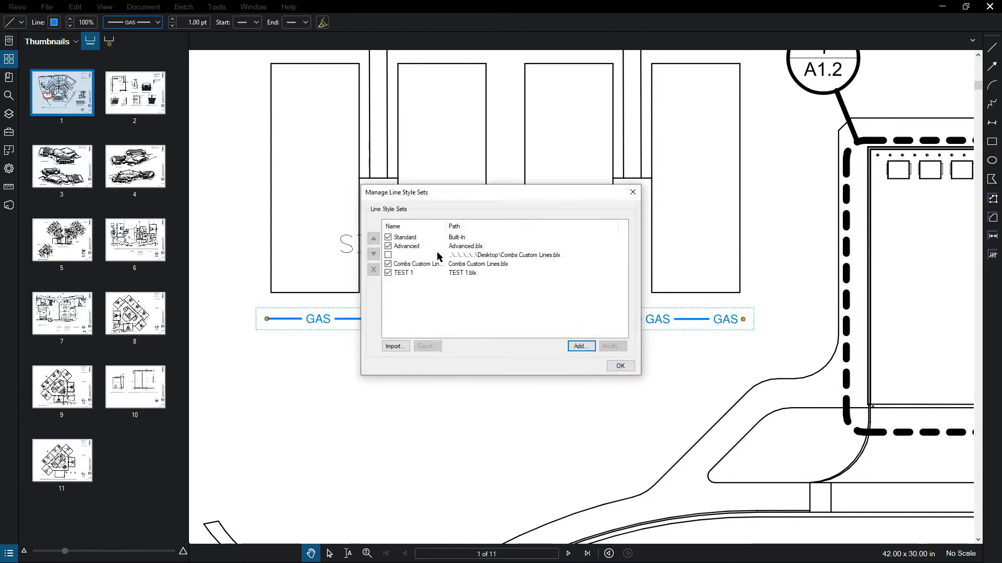
click(618, 365)
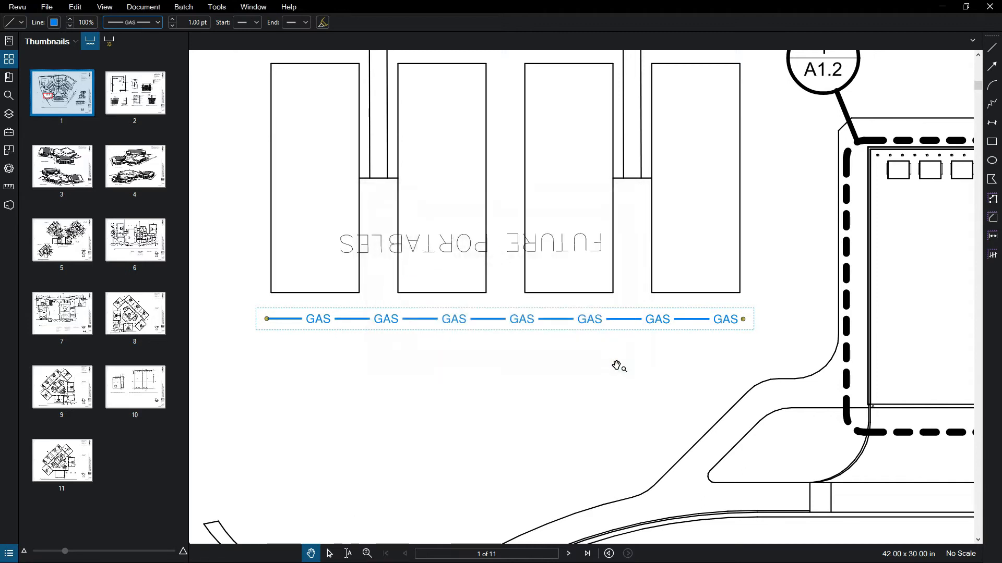
Step: Draw a horizontal line in the Aerial style below the gas line, about as long, and move it slightly farther down
click(441, 366)
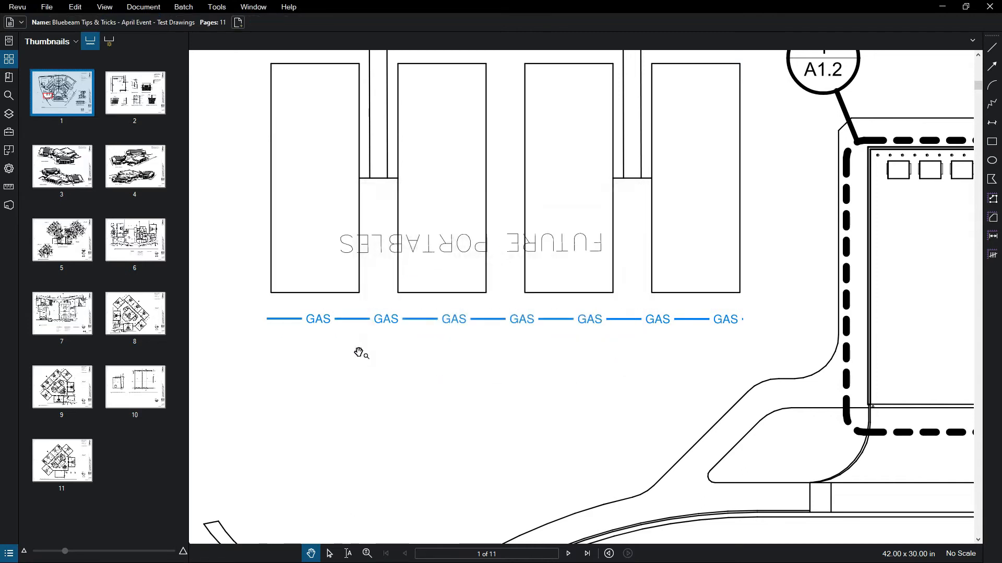
key(l)
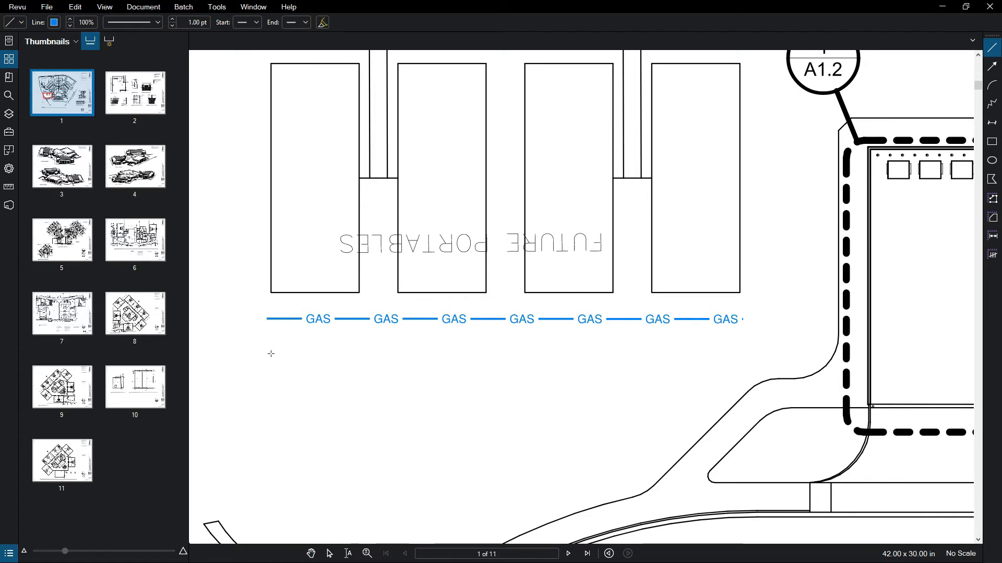
click(157, 23)
scroll(172, 209, down, 1)
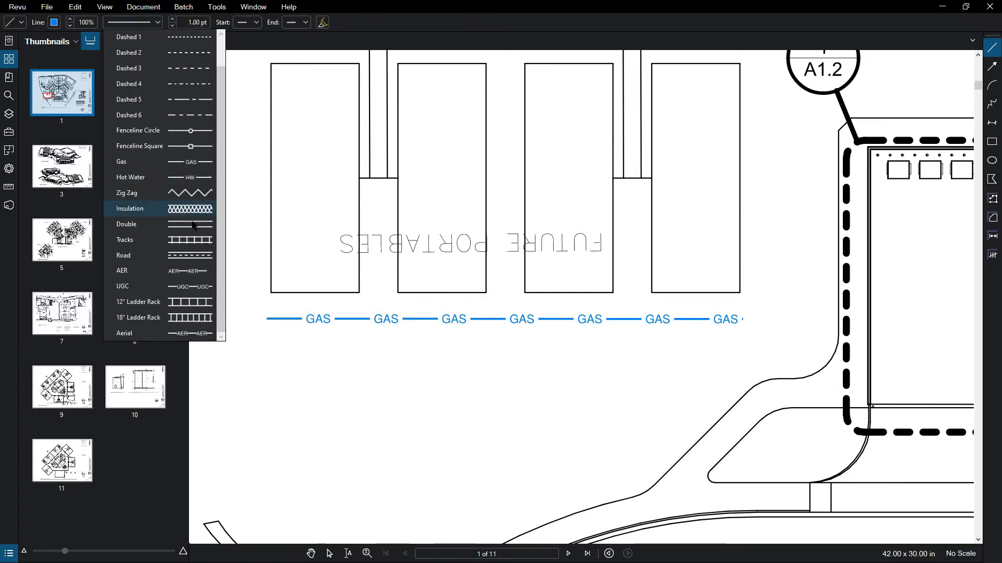
click(179, 334)
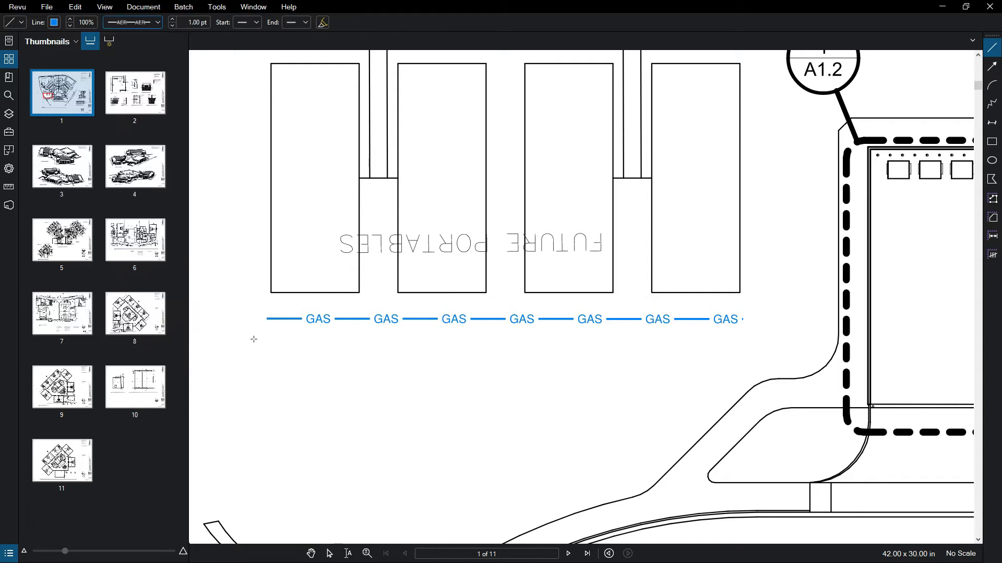
drag(267, 346, 736, 344)
key(Escape)
drag(595, 344, 593, 359)
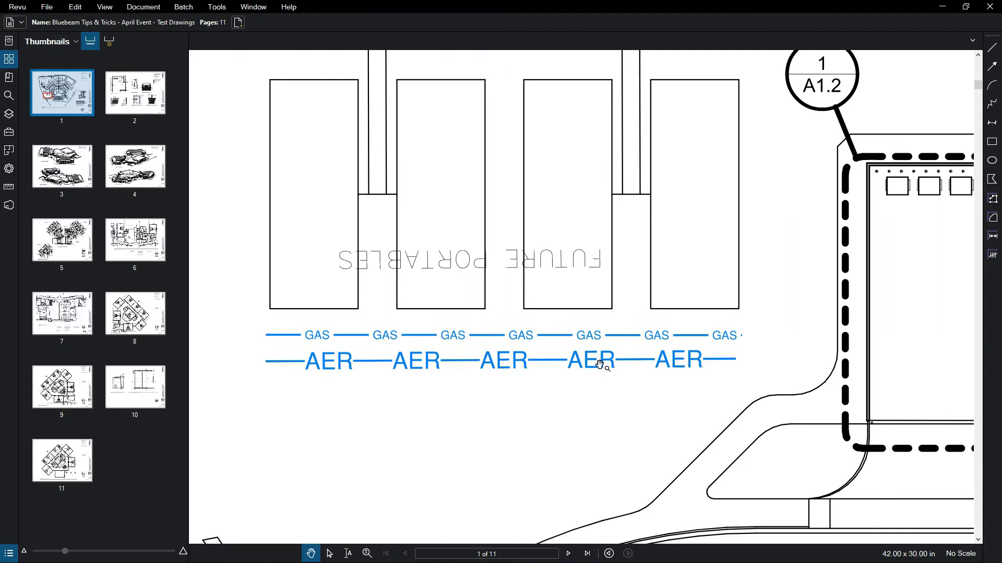
click(593, 359)
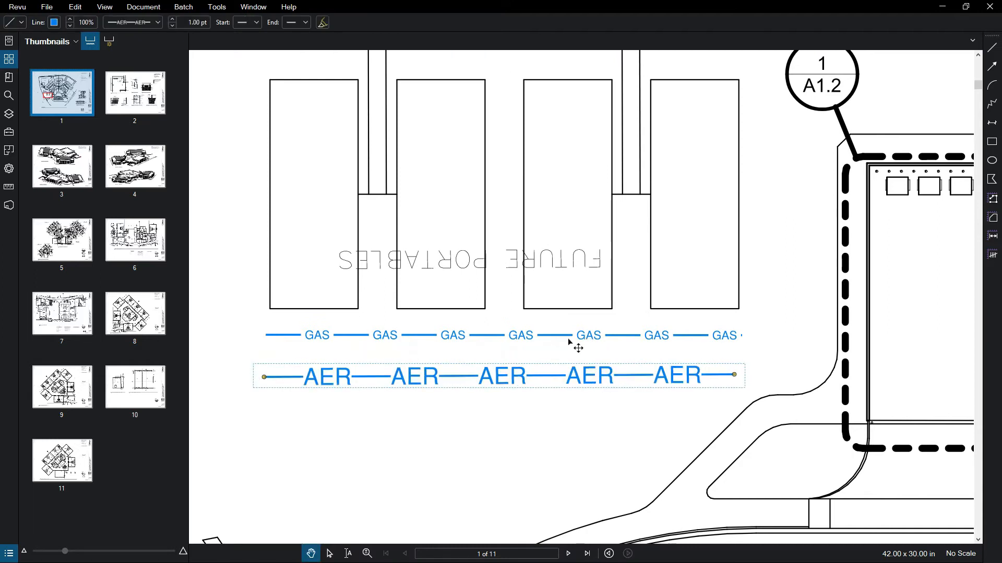
Step: Examine how large the AER line's text looks beside the gas line and across the whole site plan
scroll(493, 348, down, 5)
scroll(493, 348, down, 8)
key(Escape)
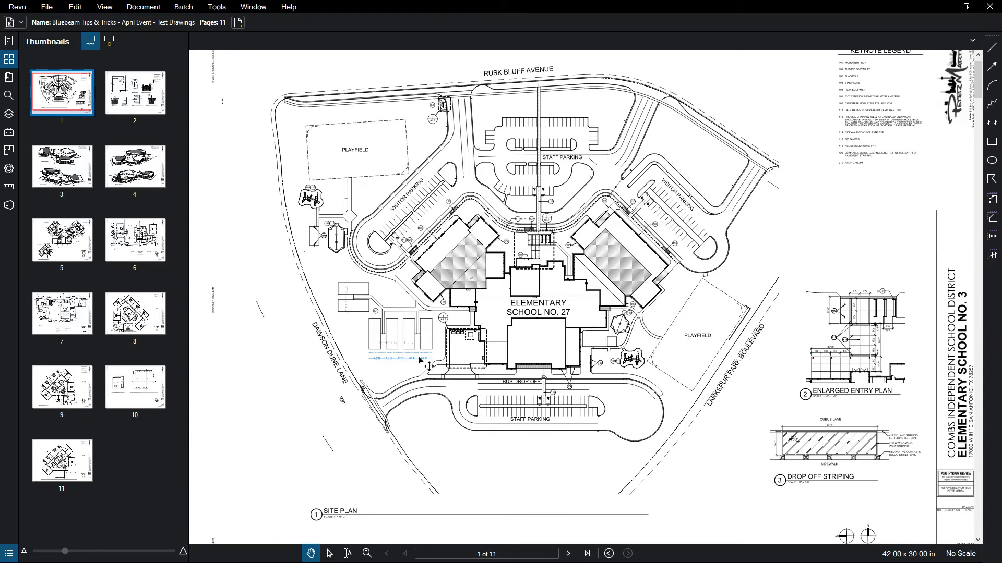
scroll(421, 357, up, 5)
scroll(420, 358, down, 2)
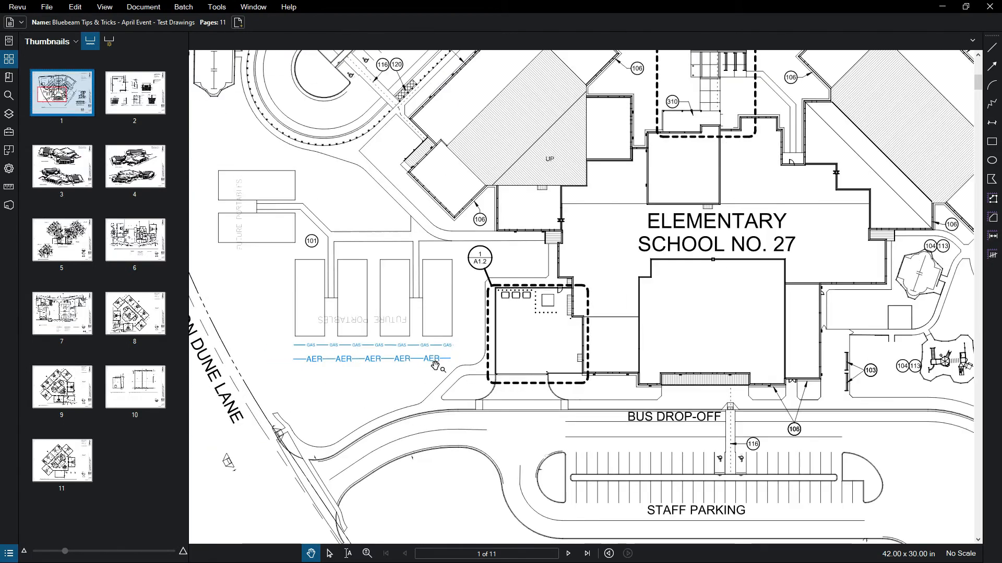
drag(410, 360, 423, 327)
scroll(363, 320, up, 8)
drag(392, 360, 439, 409)
scroll(413, 328, down, 8)
scroll(440, 416, down, 3)
scroll(440, 417, up, 3)
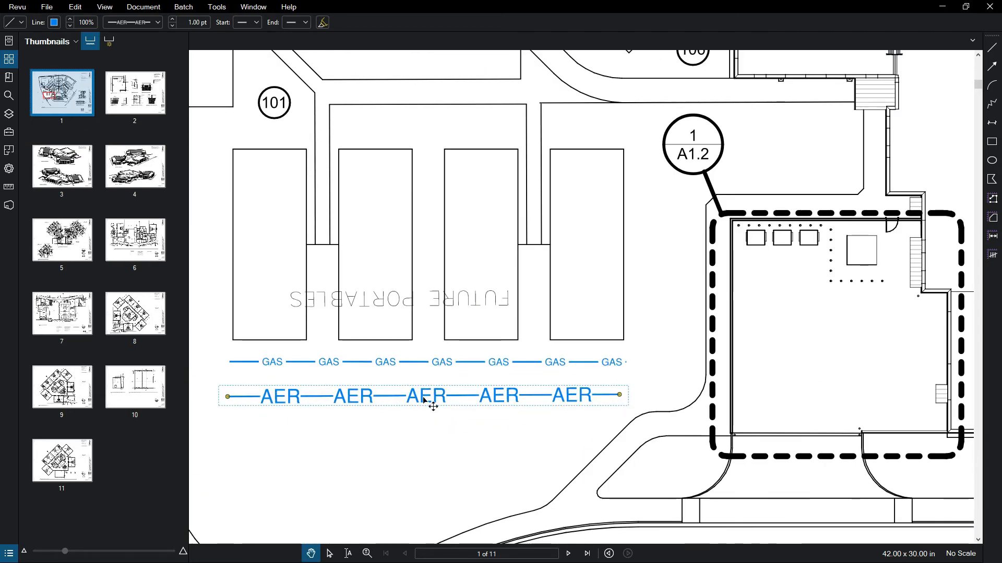
Step: Select the AER line, return to the line style set manager and open the TEST 1 set for editing
click(414, 442)
click(354, 399)
click(157, 22)
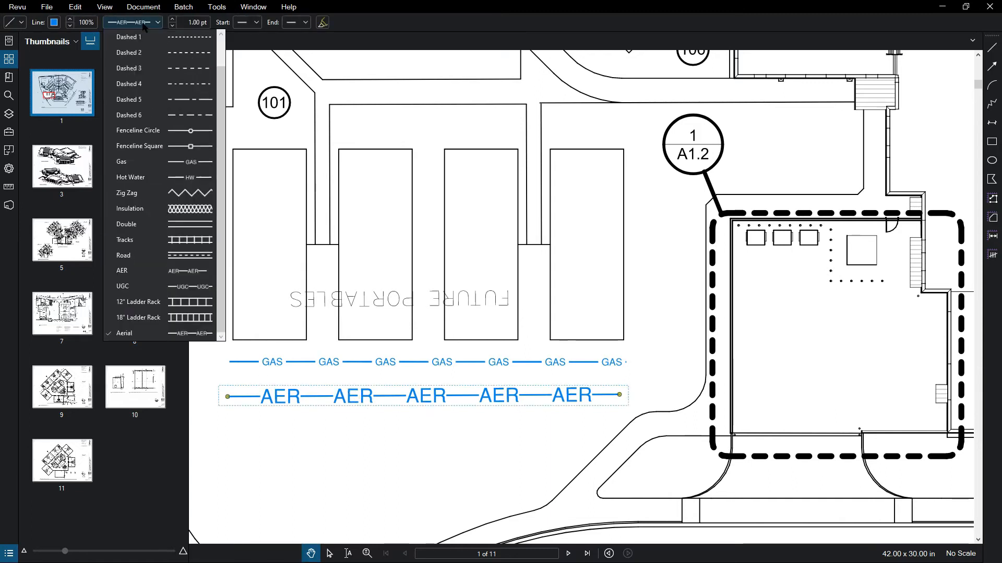
click(130, 36)
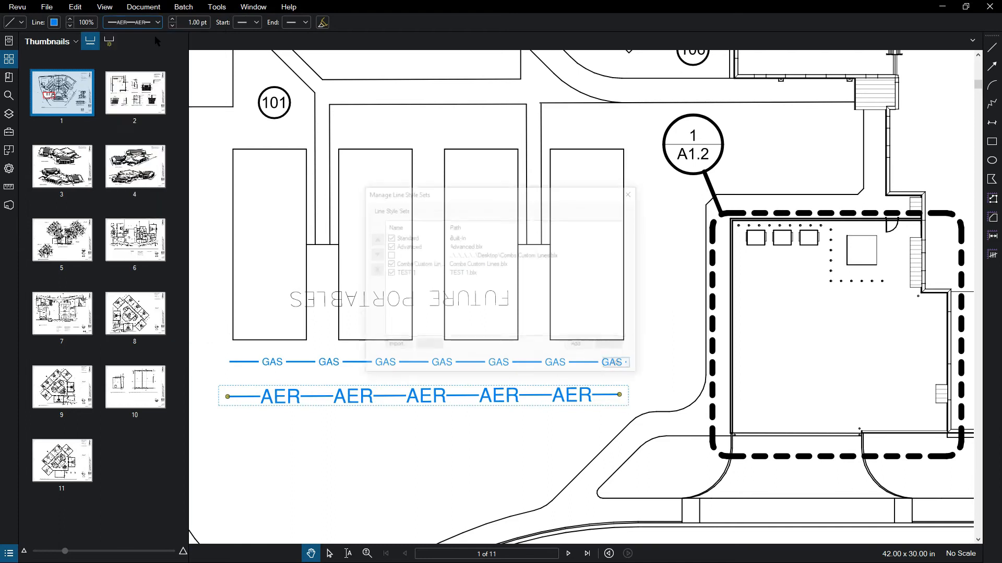
click(408, 273)
click(610, 346)
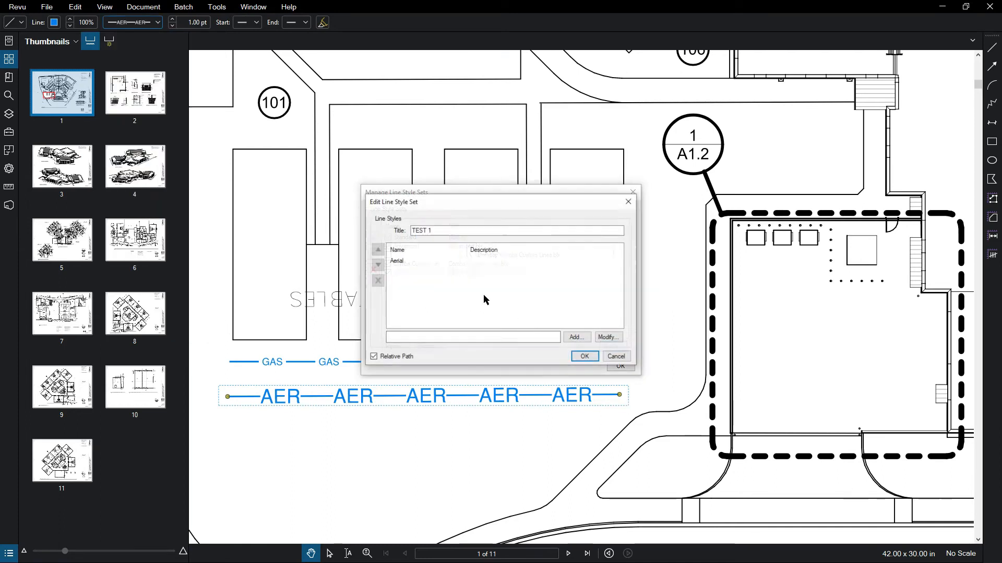
Step: Examine the Dash and Text components of the Aerial style in the TEST 1 set, and close the line style dialogs
click(406, 261)
click(603, 338)
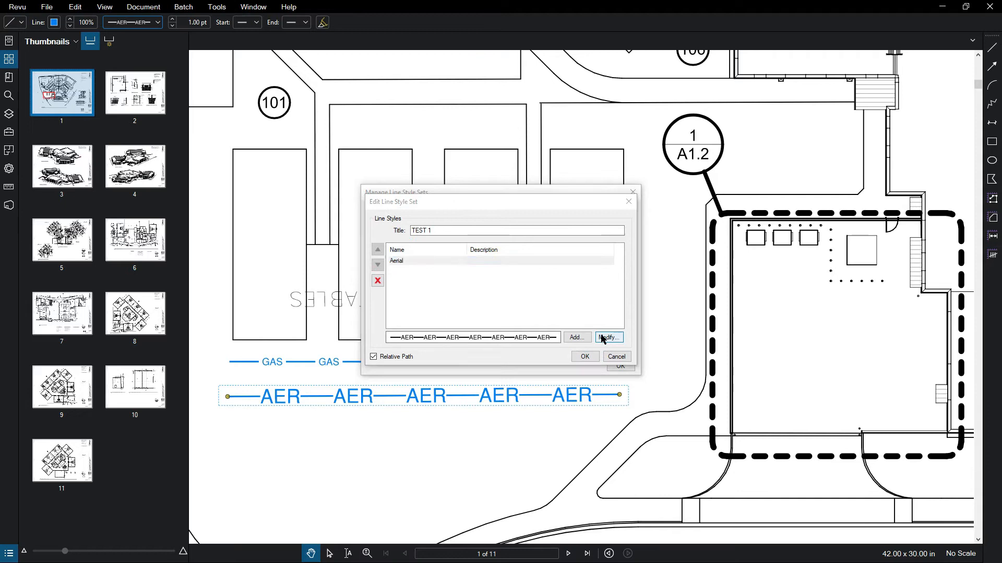
click(412, 196)
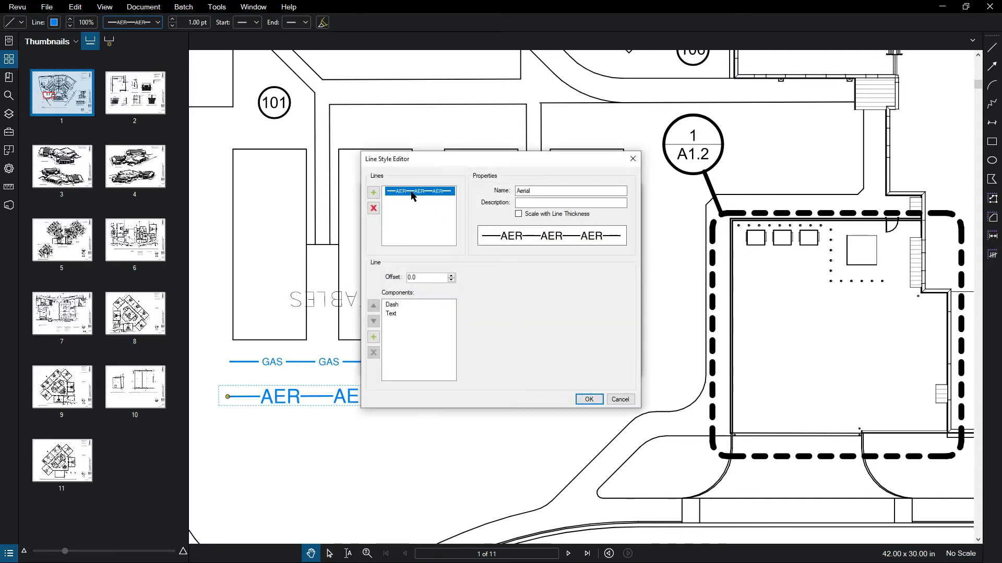
click(392, 306)
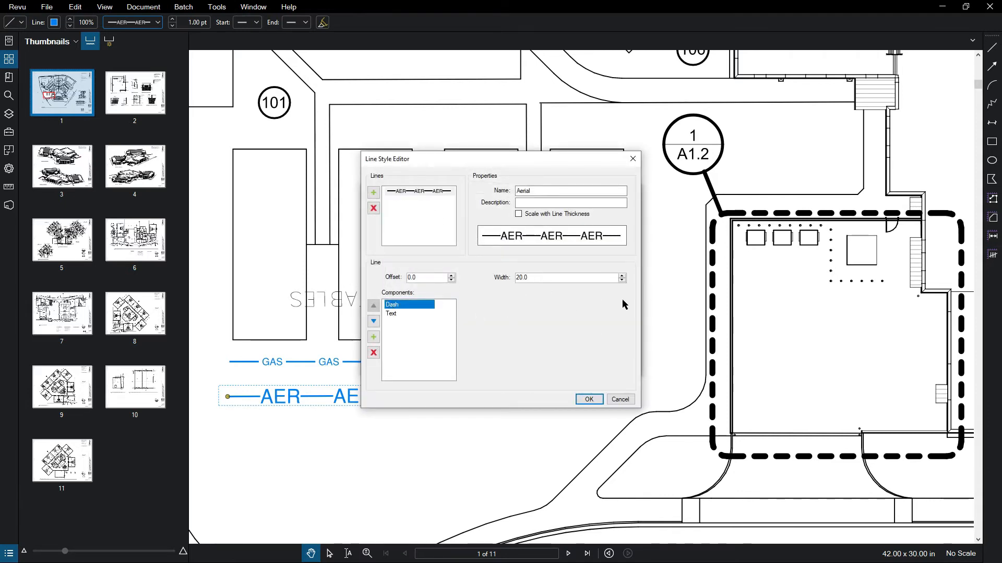
click(399, 314)
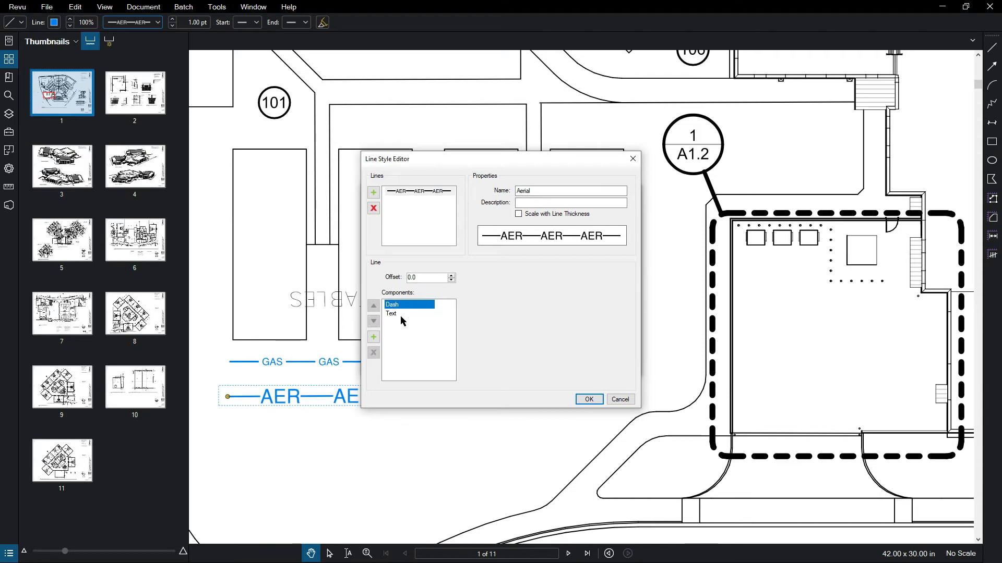
click(589, 399)
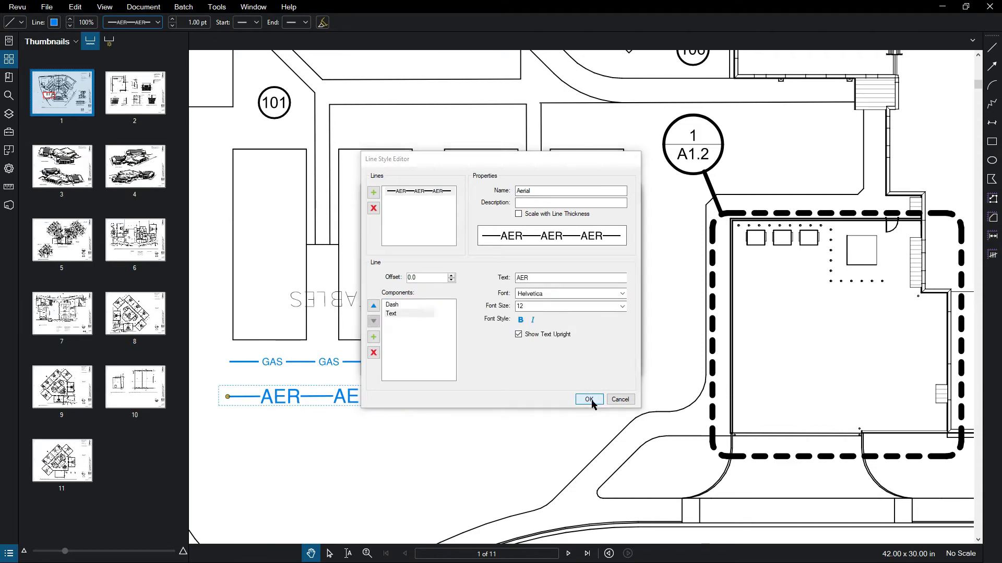
click(584, 361)
click(621, 367)
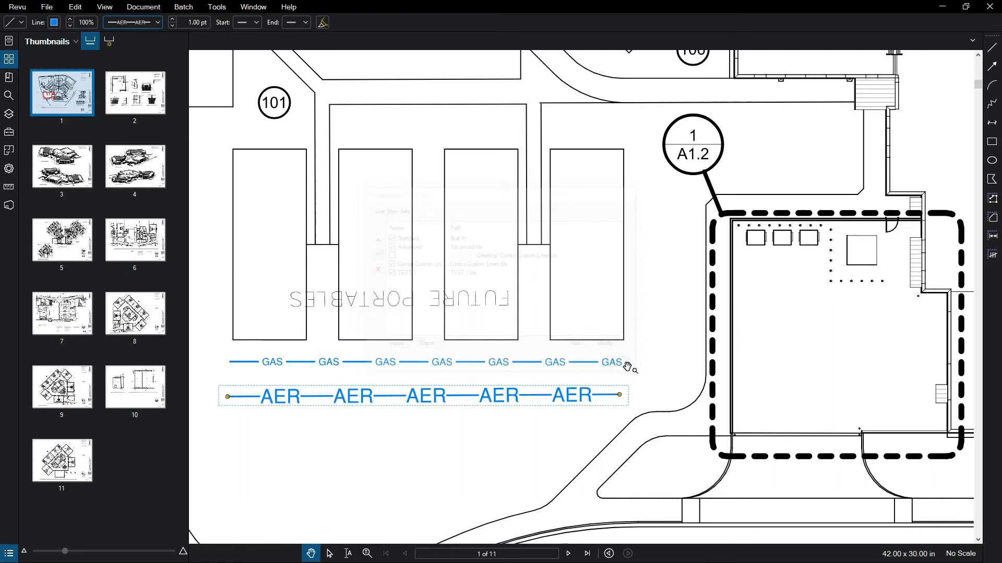
Step: Delete the two blue cross-hatched wall lines near callout 119 on the service yard plan on page 2
click(485, 319)
scroll(473, 320, down, 3)
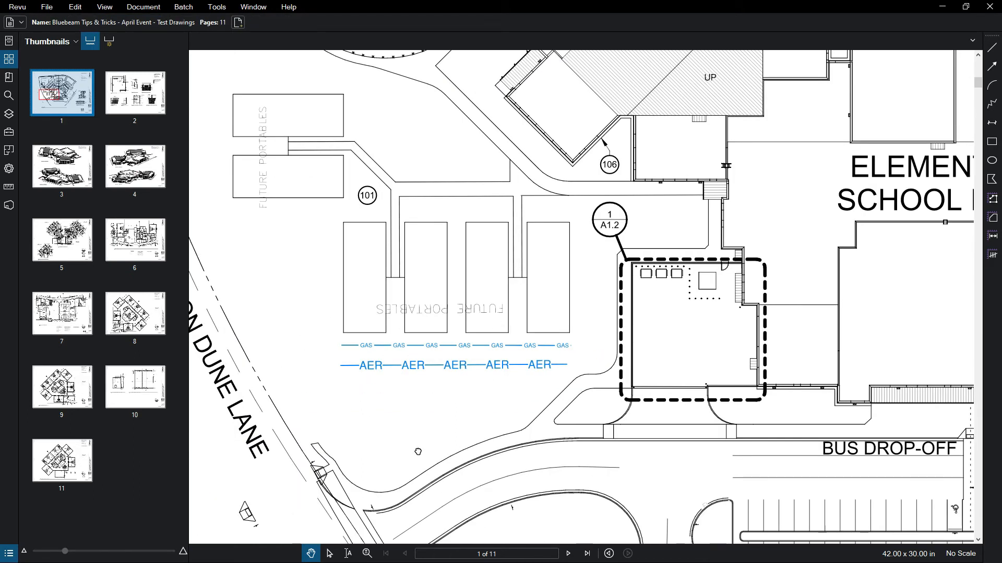
scroll(418, 451, down, 1)
scroll(575, 237, down, 4)
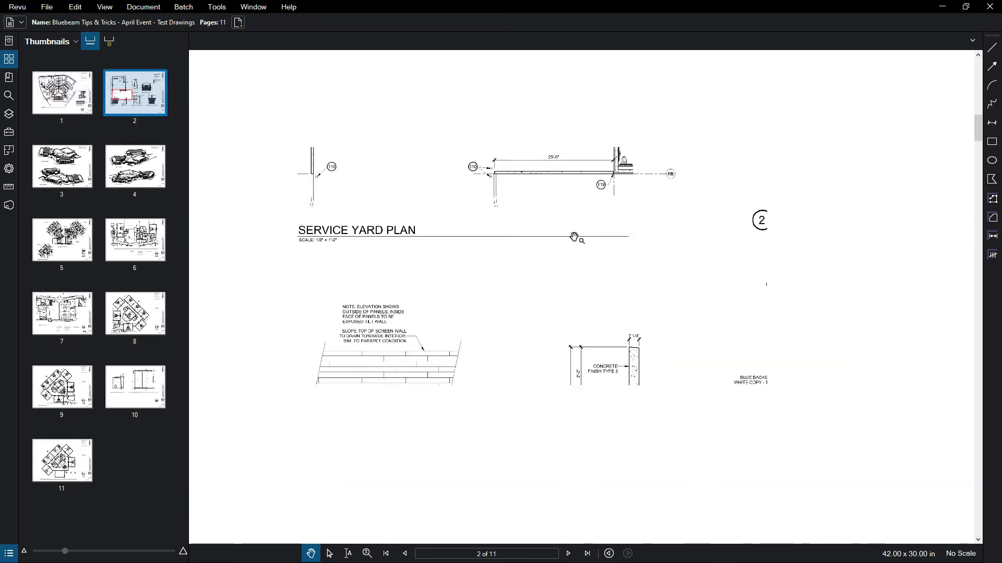
drag(537, 277, 400, 392)
drag(496, 299, 502, 363)
scroll(487, 157, up, 6)
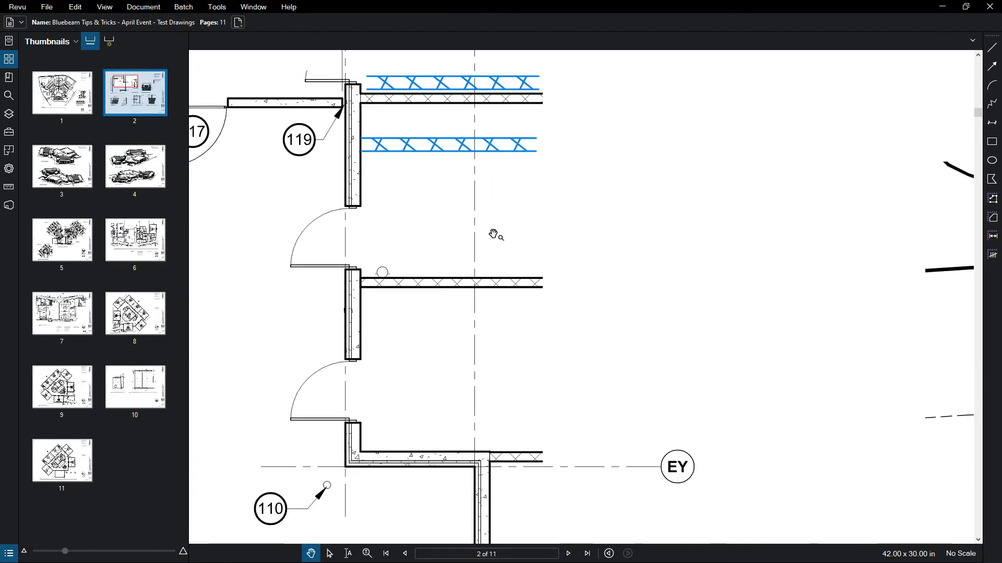
click(427, 150)
key(Delete)
click(438, 86)
key(Delete)
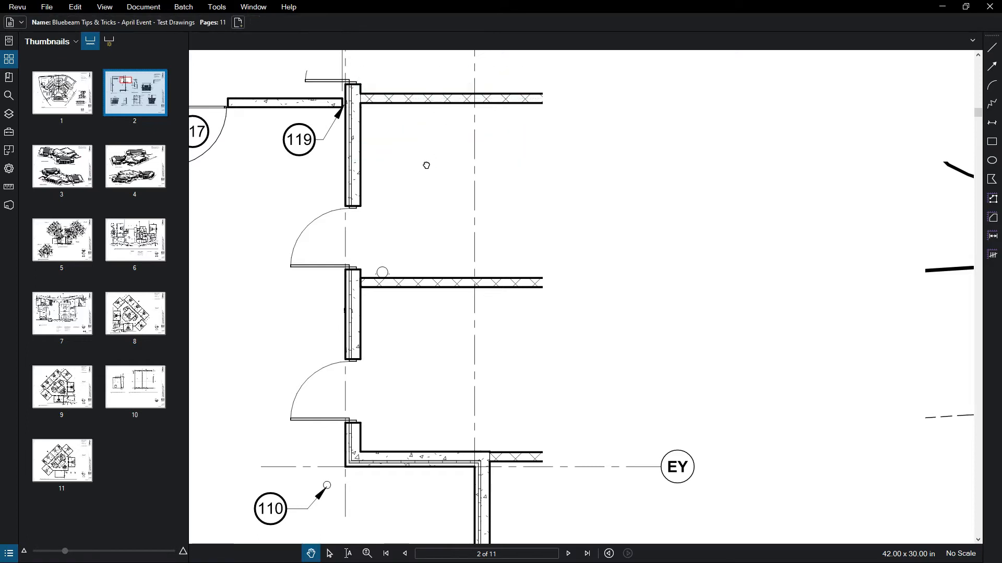
Step: Cover the area between the two lower interior walls with a green-filled rectangle, and delete that rectangle
scroll(405, 181, down, 1)
drag(439, 232, 525, 221)
scroll(442, 265, down, 1)
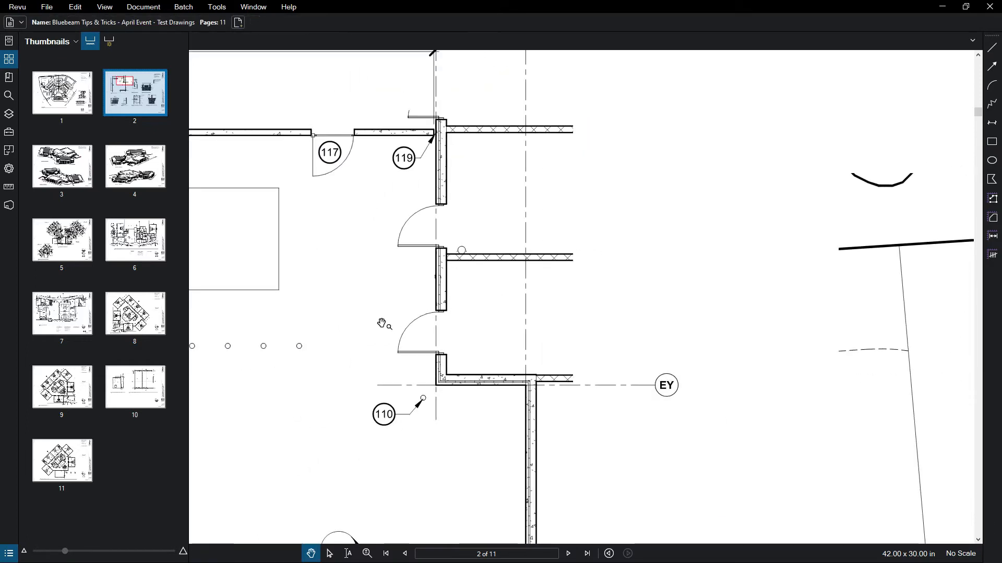
drag(382, 323, 376, 292)
key(r)
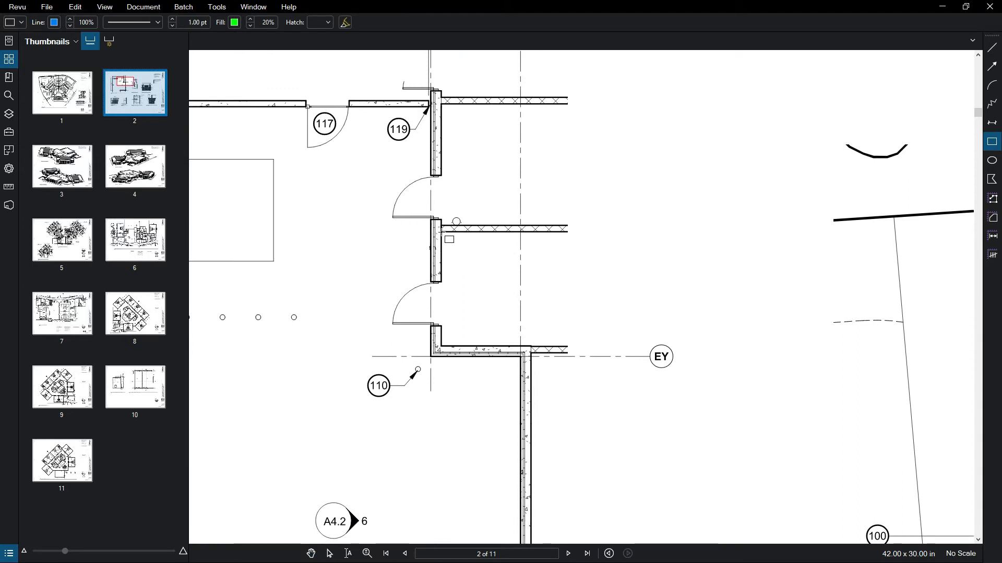
drag(441, 233, 612, 345)
scroll(555, 308, up, 2)
key(Escape)
click(603, 296)
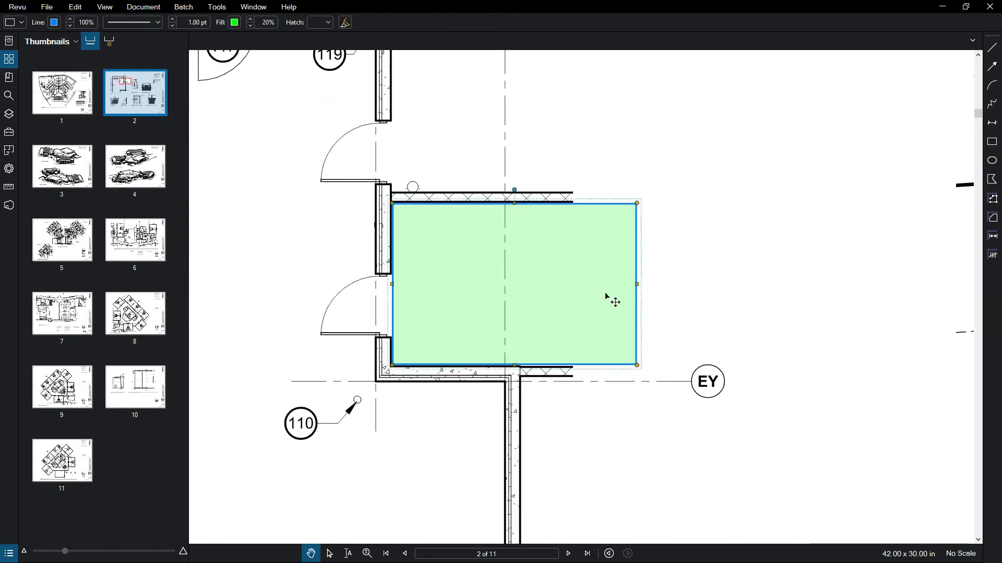
key(Delete)
Step: Draw a horizontal solid line just below the cross-hatched interior wall, starting at the concrete wall's face, and select it
scroll(457, 205, up, 2)
drag(455, 205, 322, 315)
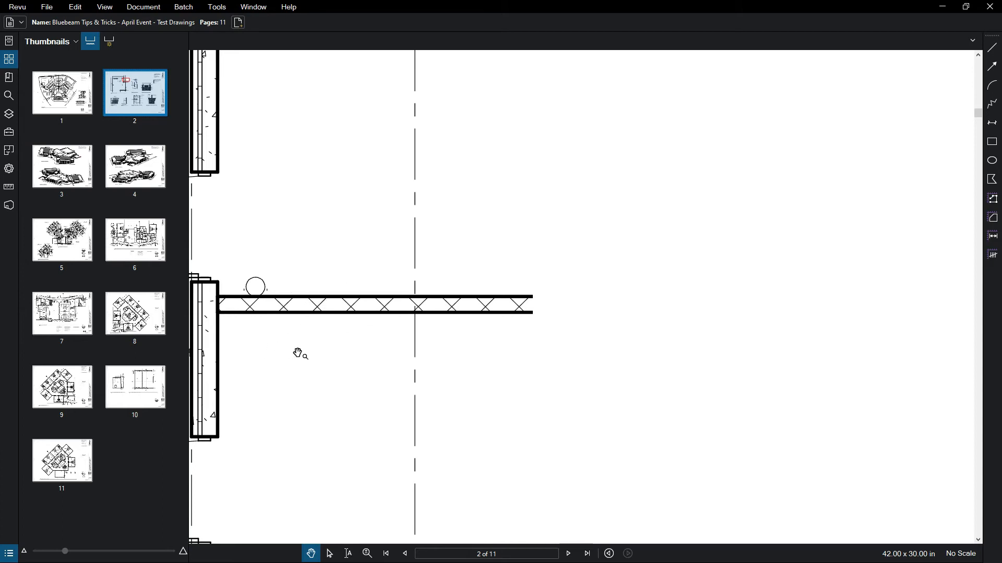
key(l)
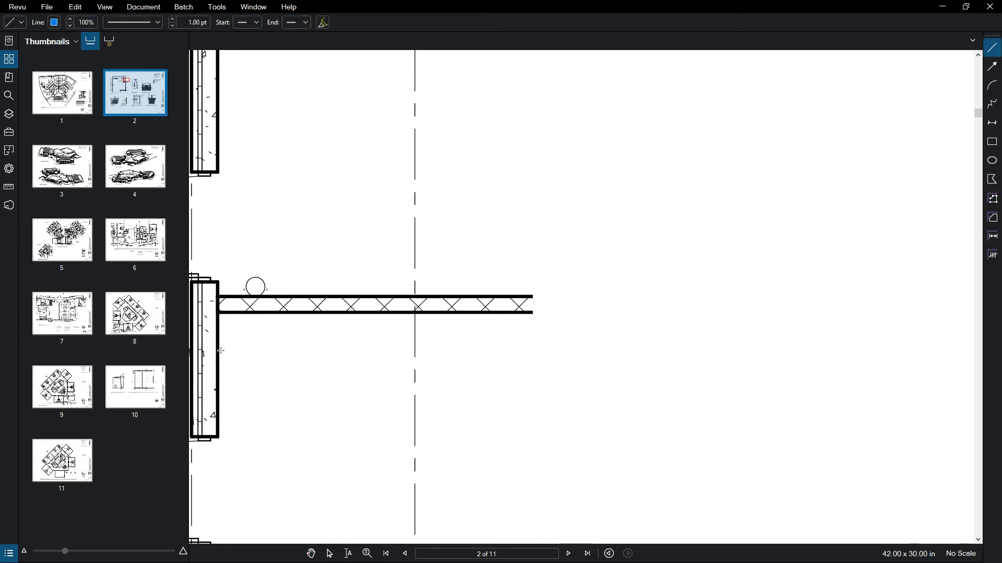
drag(218, 348, 479, 349)
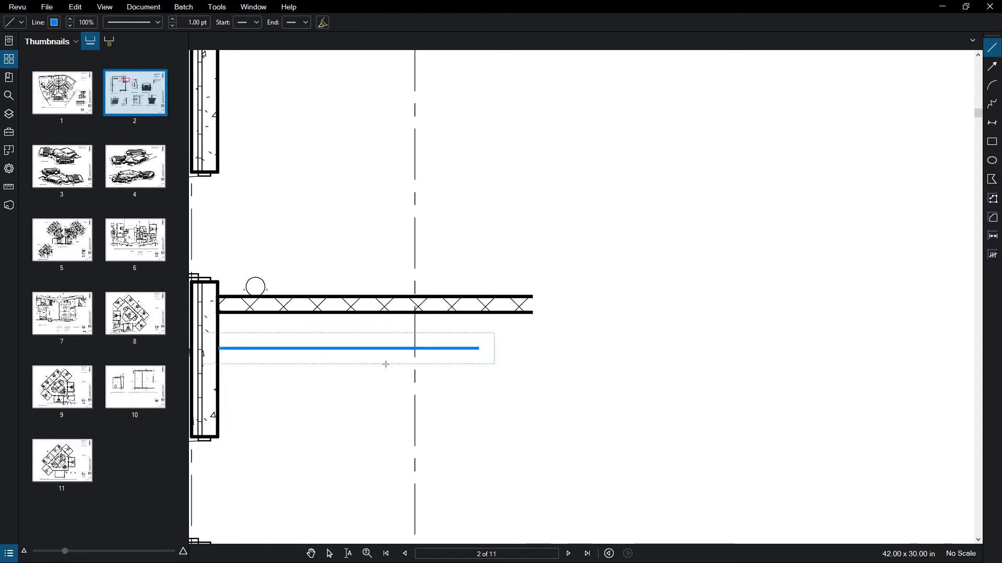
click(342, 349)
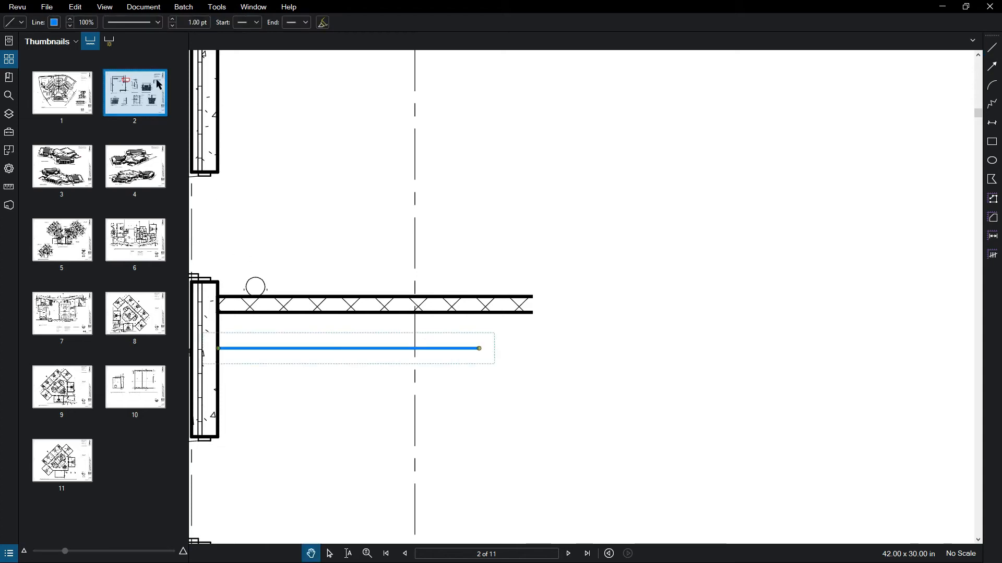
Step: Open the TEST 1 line style set for editing and add a new line style named Interior Wall
click(156, 23)
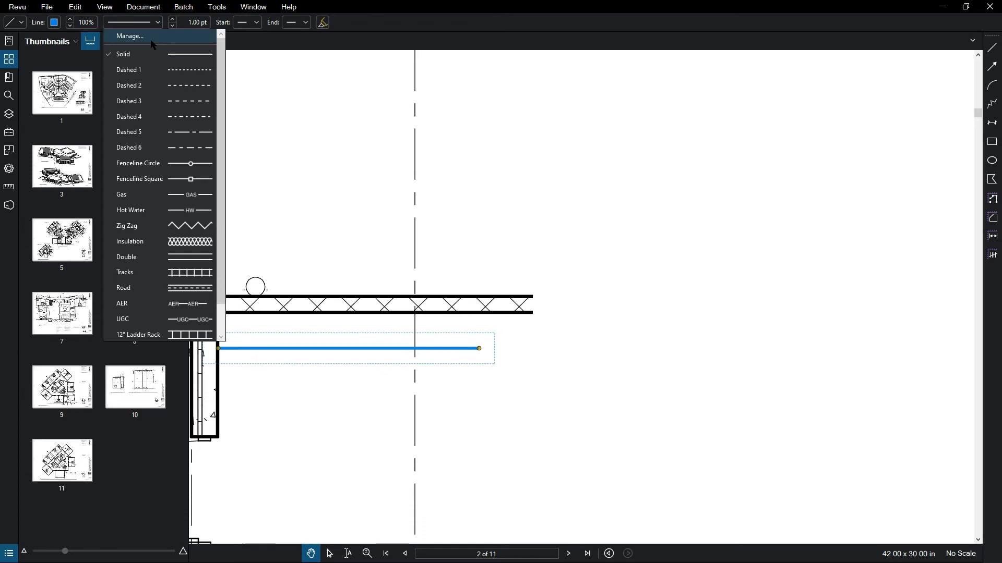
click(149, 36)
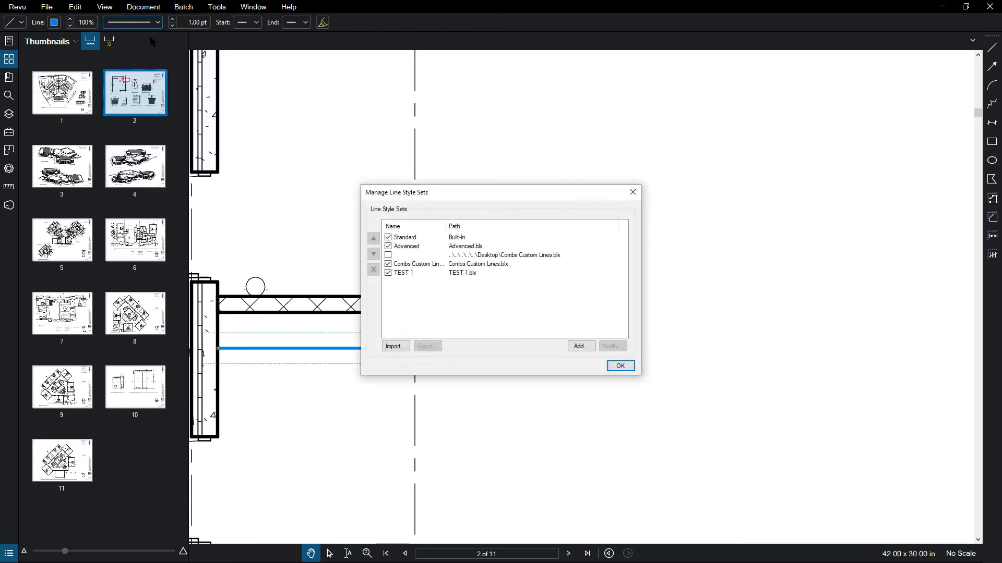
click(409, 274)
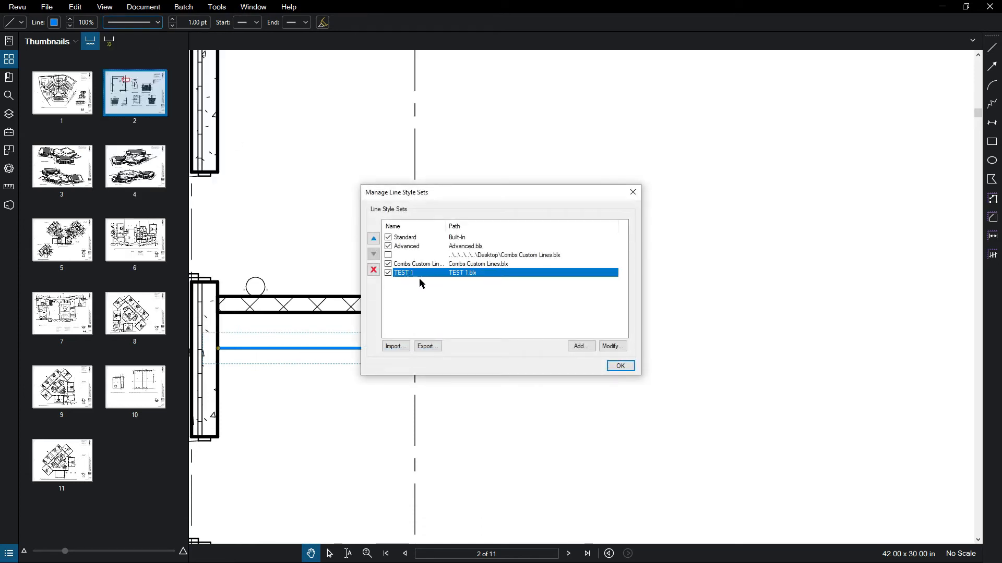
click(612, 347)
click(568, 338)
text(Interior Wall)
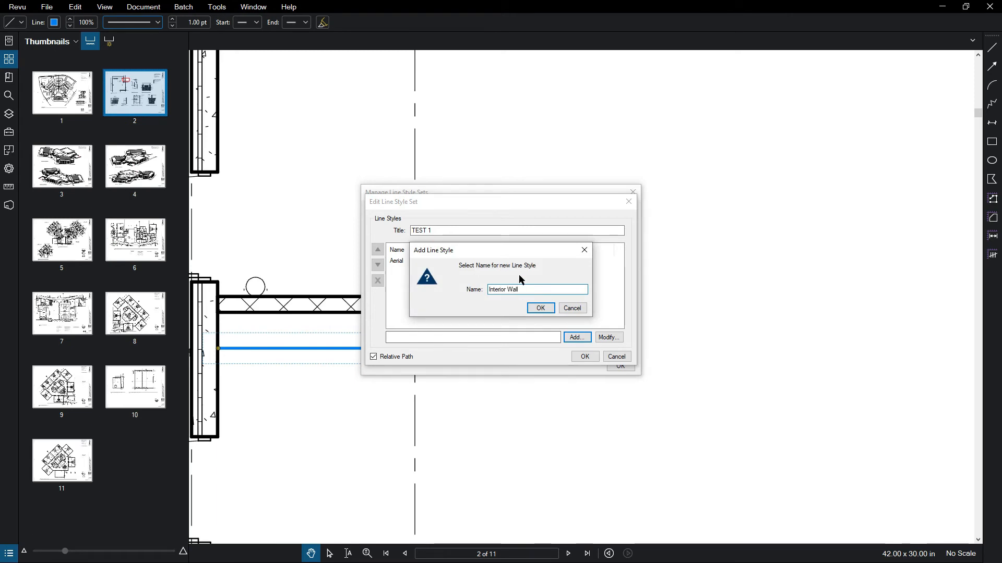
click(540, 308)
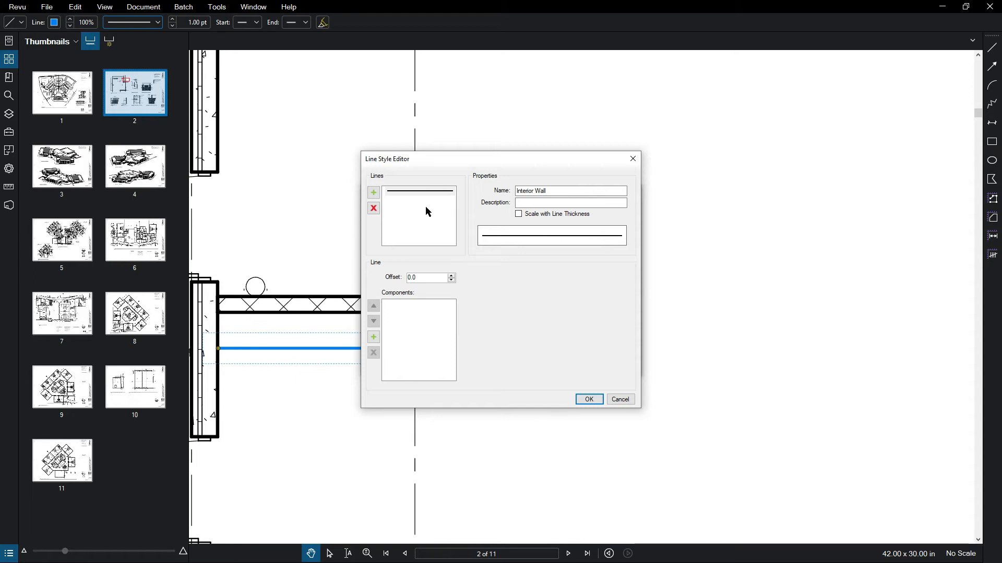
Step: Add two more lines to the Interior Wall style and give the middle line a Vector component
click(373, 193)
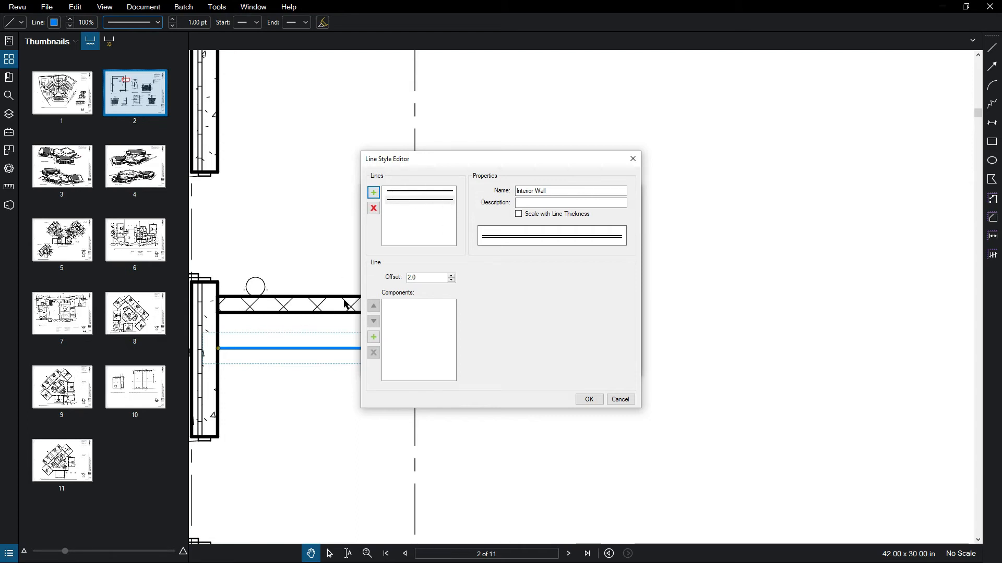
click(373, 193)
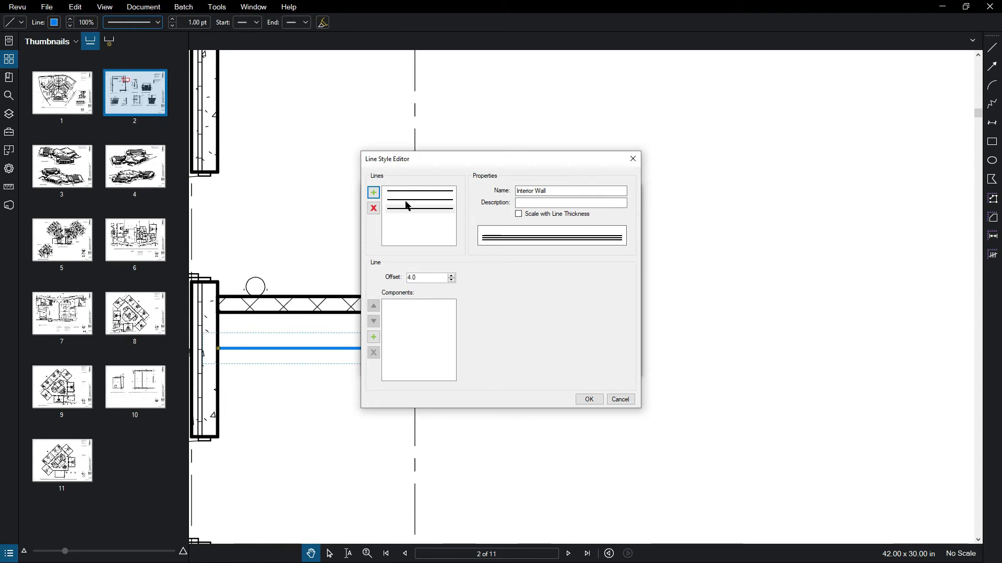
click(408, 200)
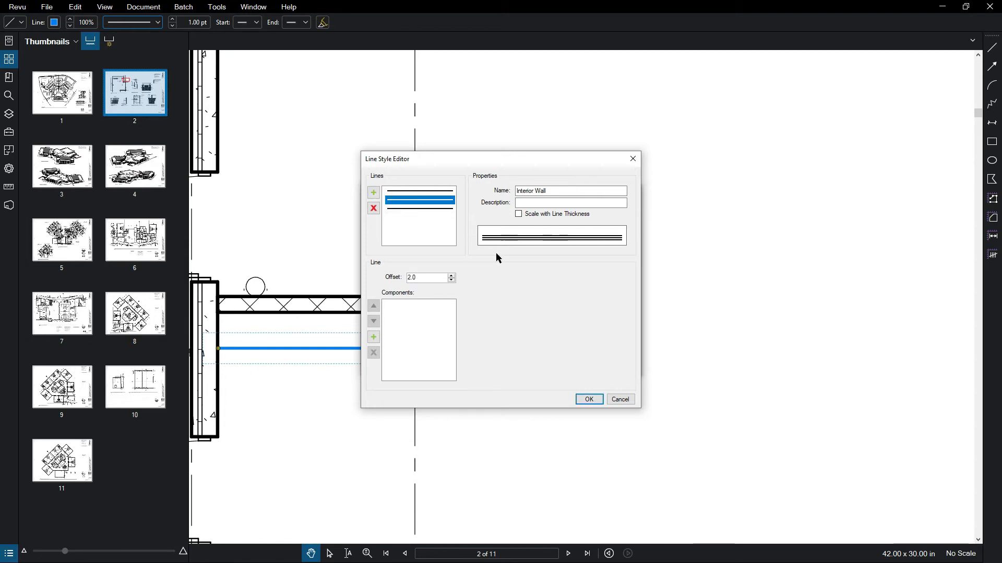
click(374, 337)
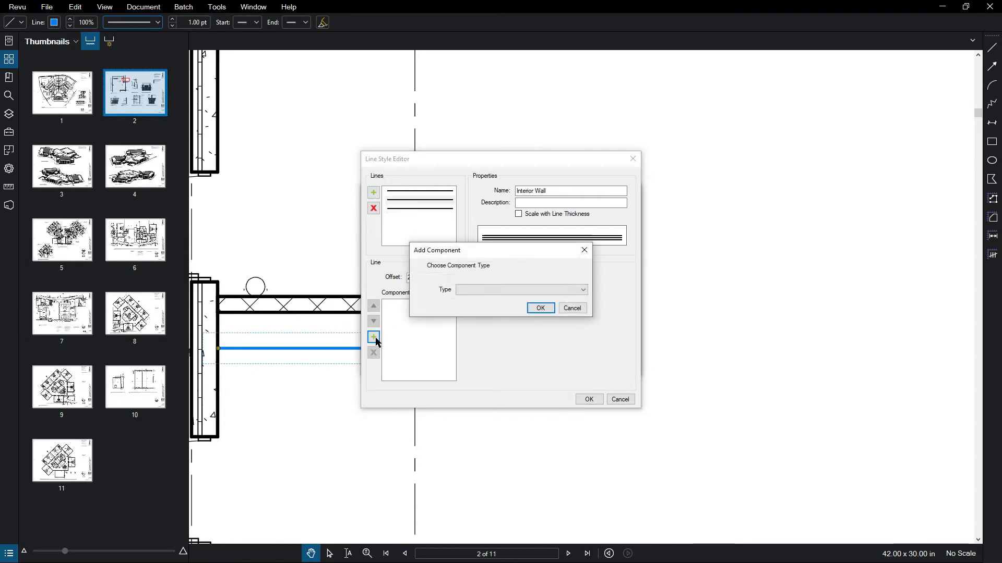
click(486, 288)
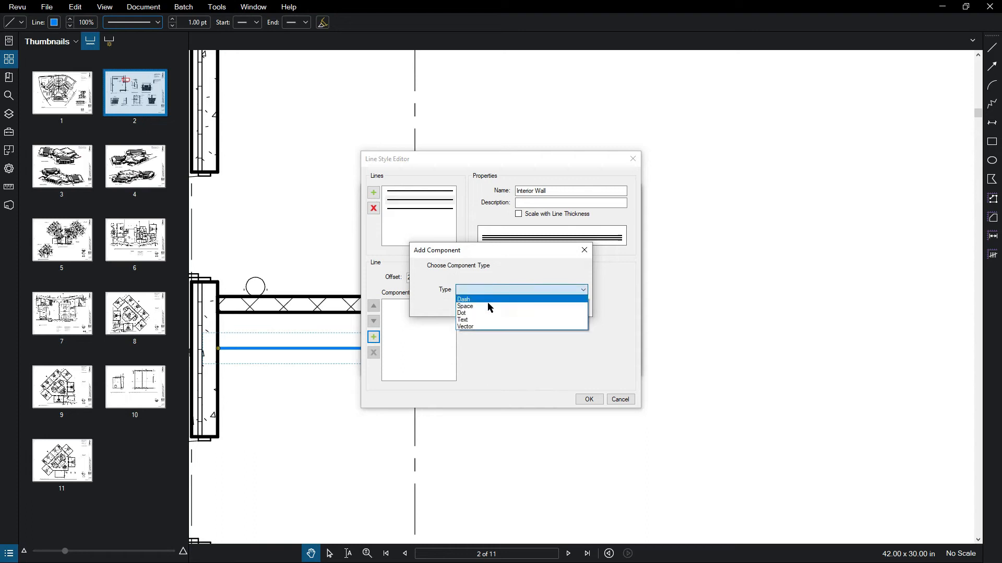
click(488, 326)
click(541, 308)
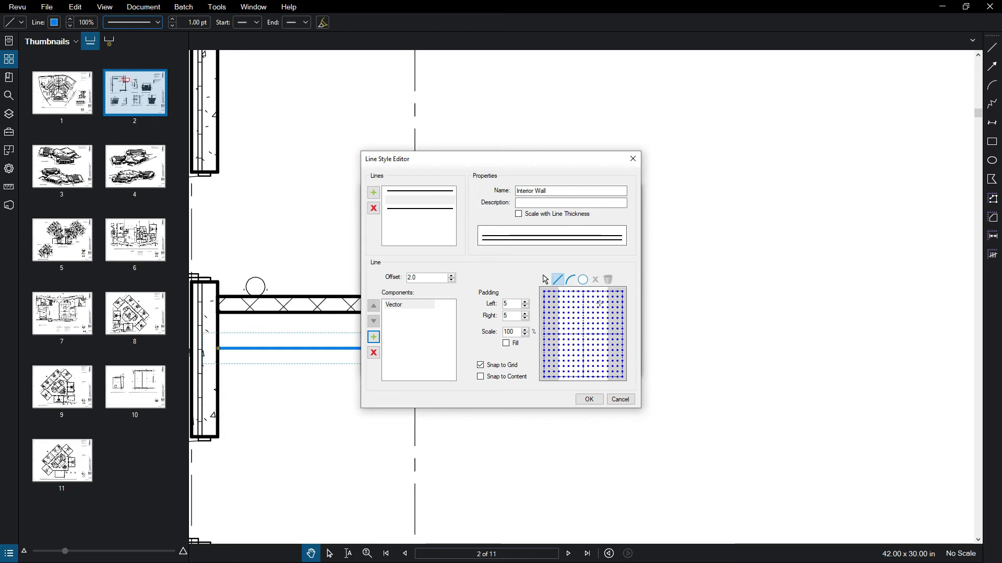
Step: Draw two crossing diagonal lines on the middle line's vector grid to form an X shape
click(582, 280)
click(558, 280)
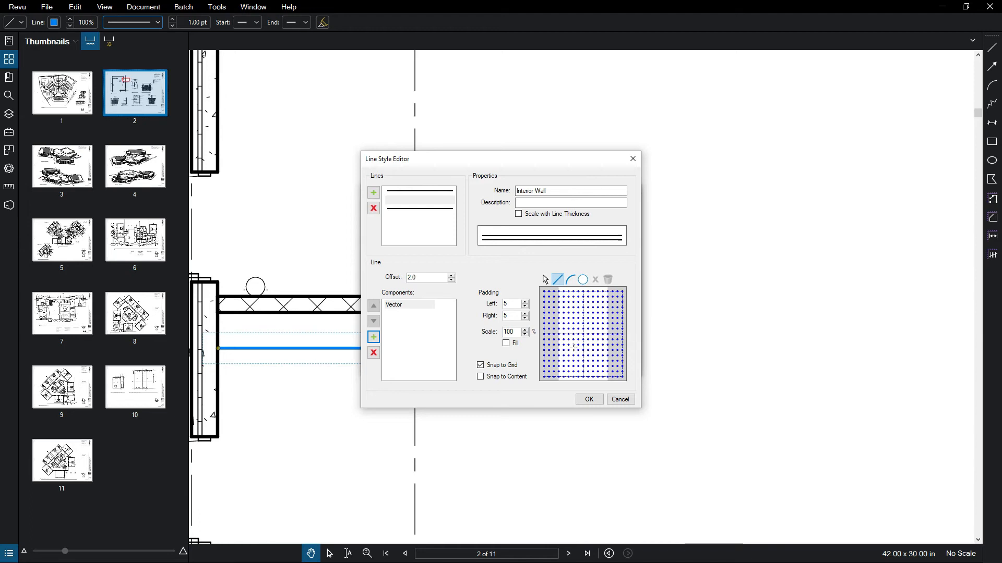
drag(573, 355, 607, 310)
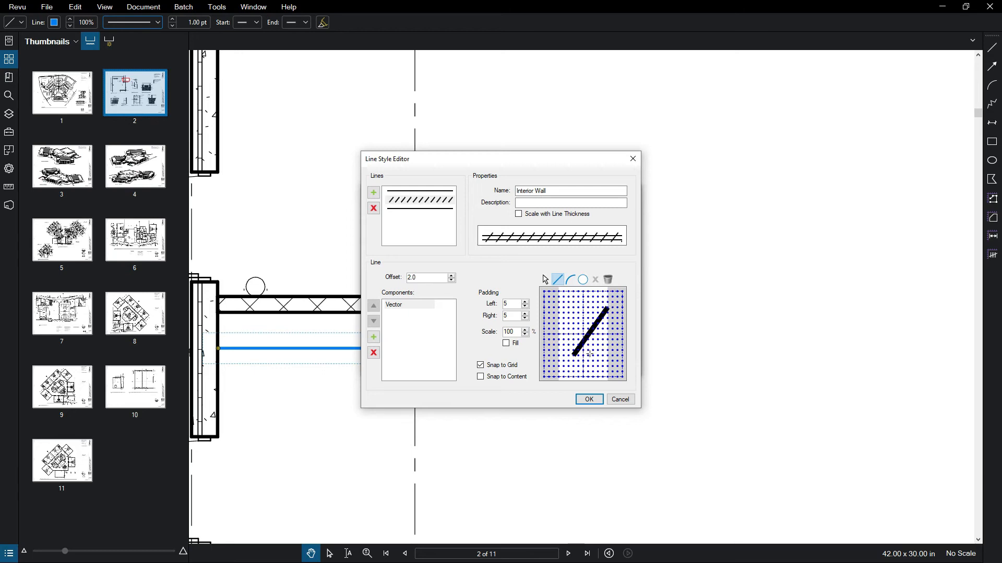
drag(593, 355, 561, 311)
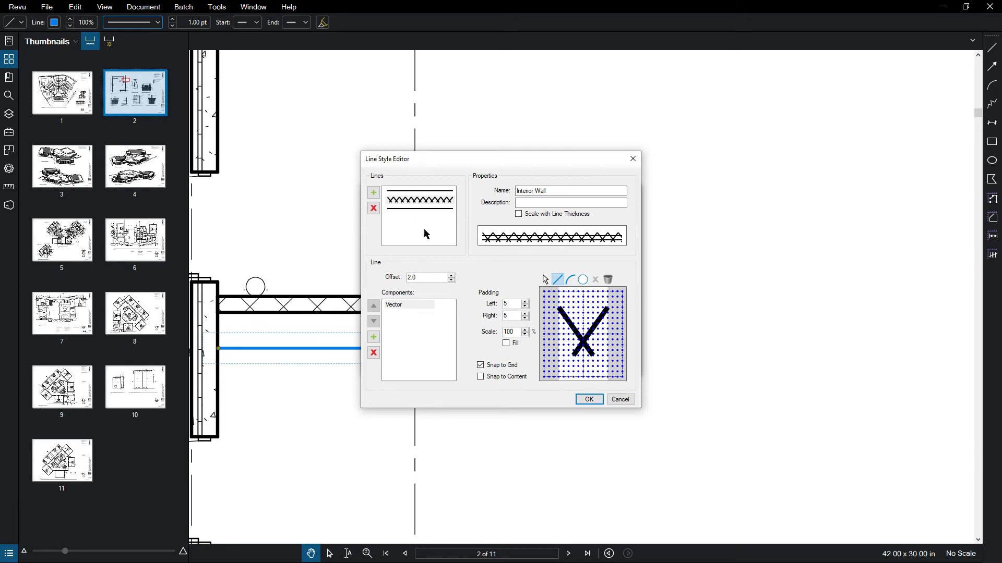
Step: Set the offset of the Interior Wall style's first line to -3.0 and its third line to 6.0
click(418, 194)
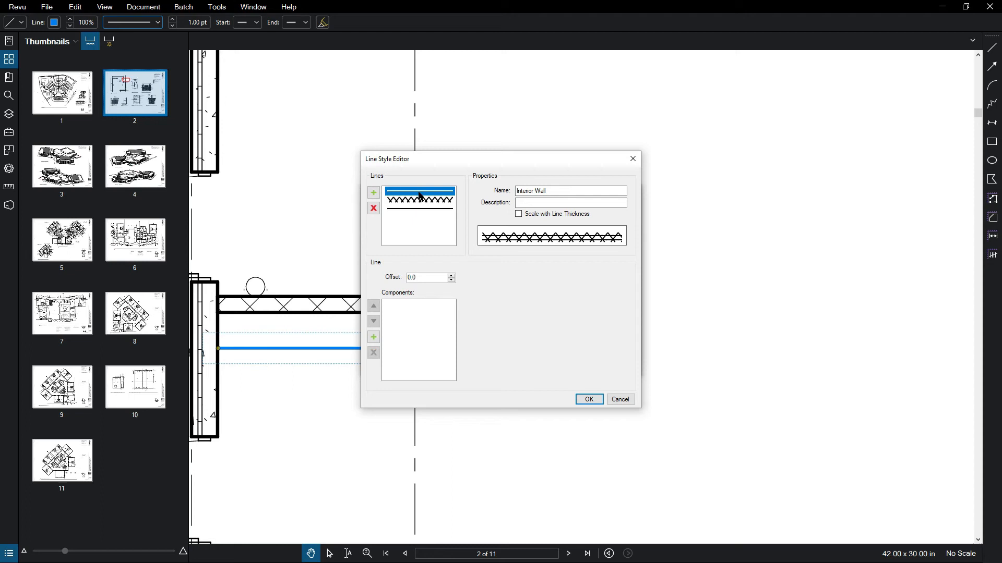
click(452, 276)
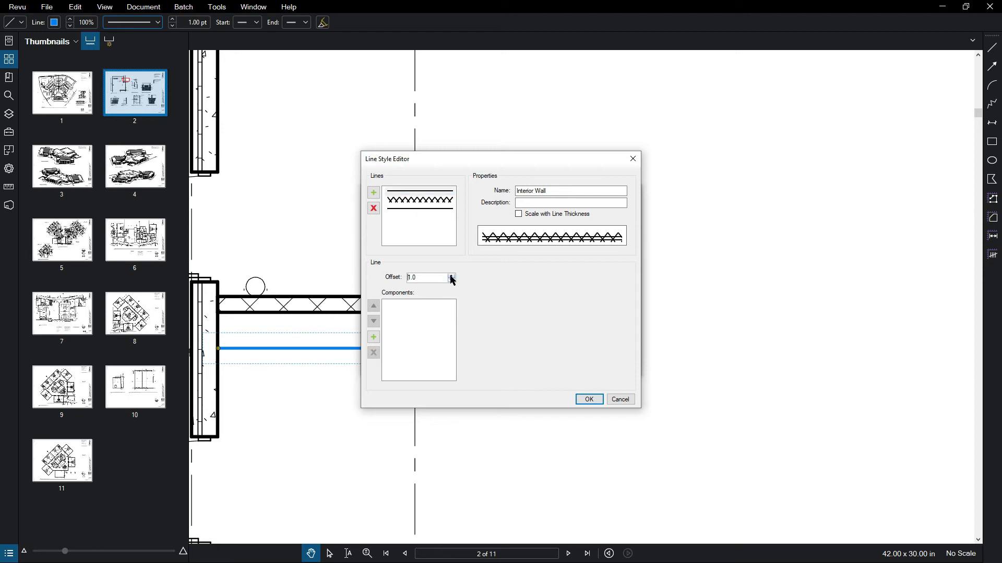
click(452, 276)
click(452, 278)
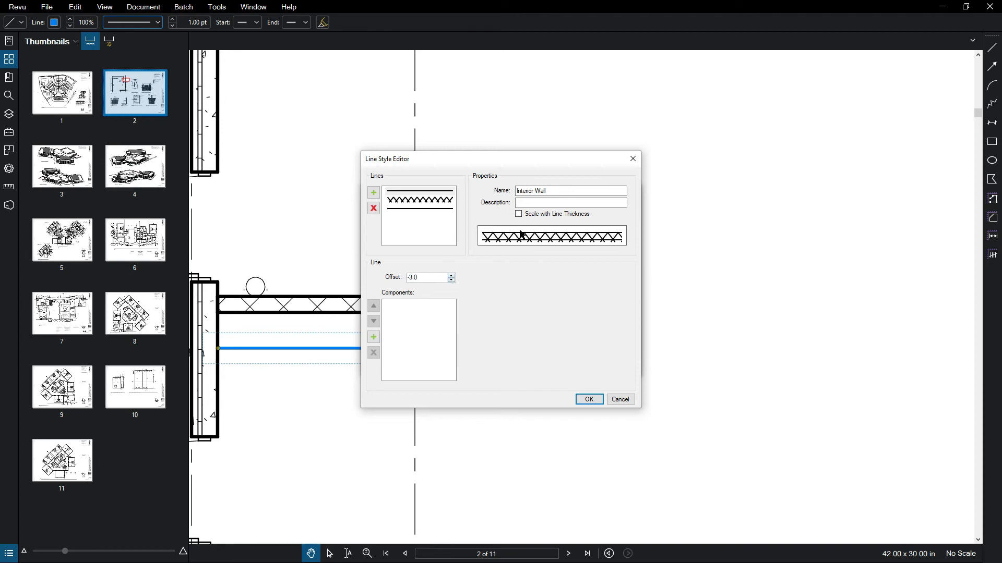
click(422, 210)
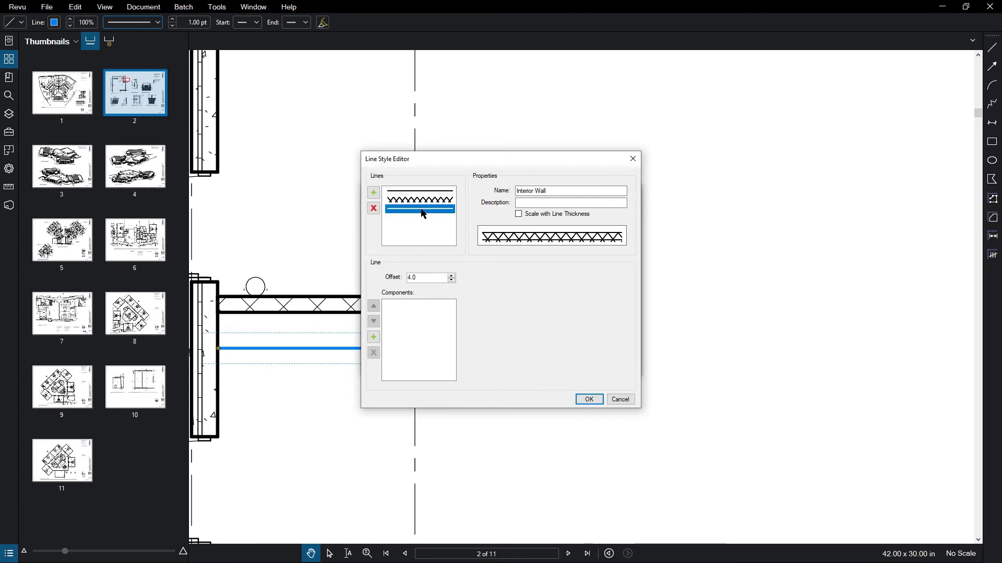
click(451, 276)
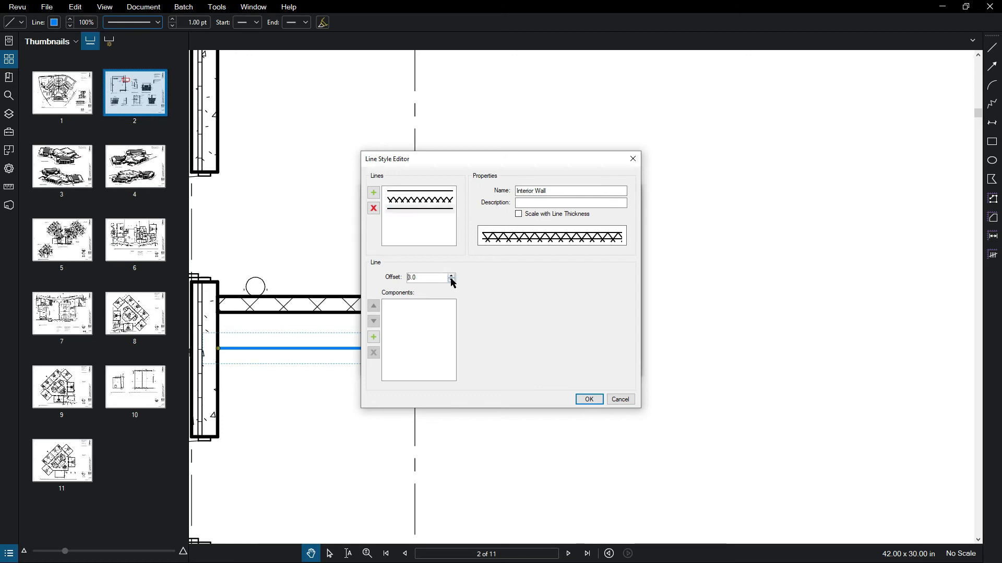
click(451, 276)
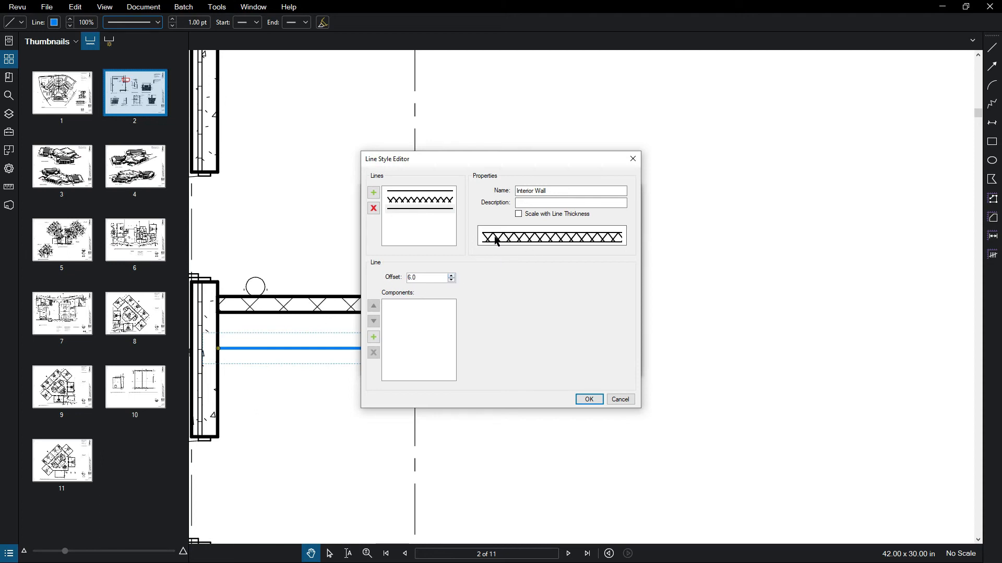
Step: Set the middle line's Vector component padding to 9 on both sides and save the Interior Wall style in the TEST 1 set
click(429, 201)
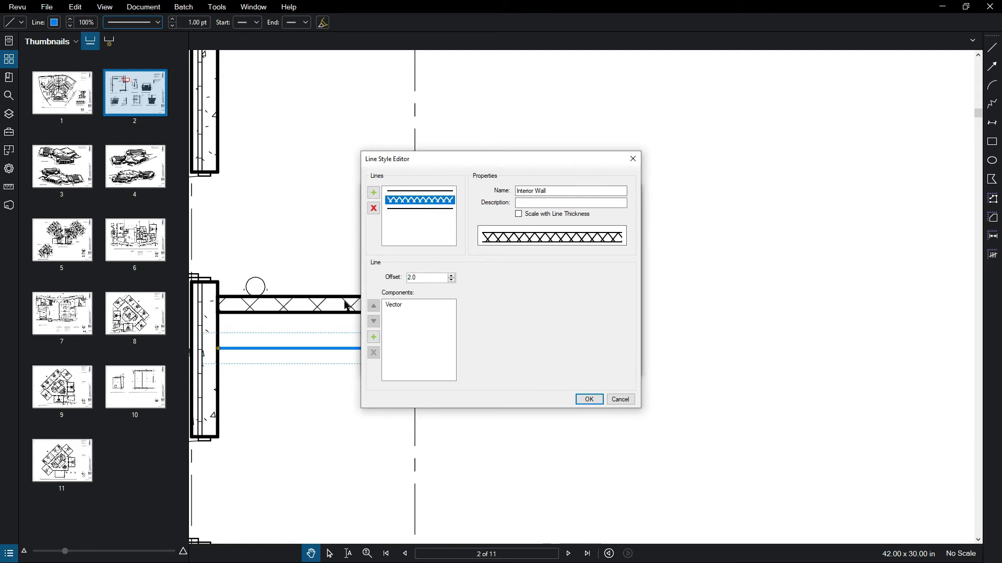
click(400, 307)
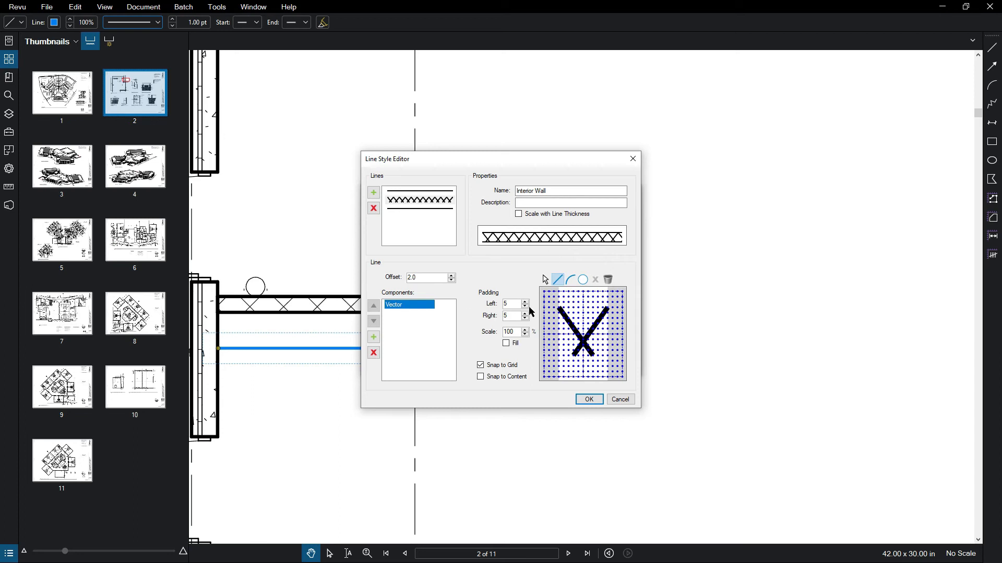
click(524, 302)
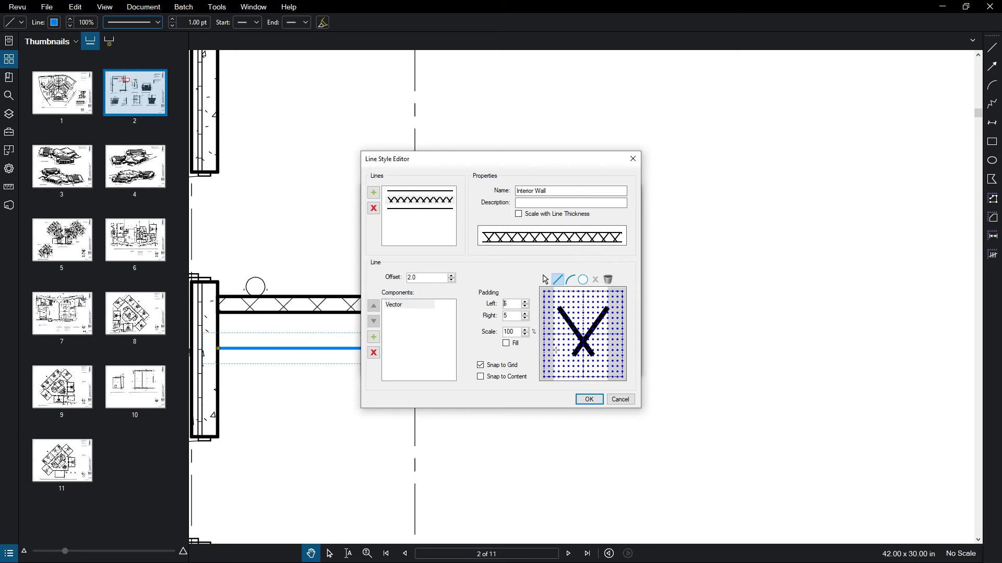
click(525, 303)
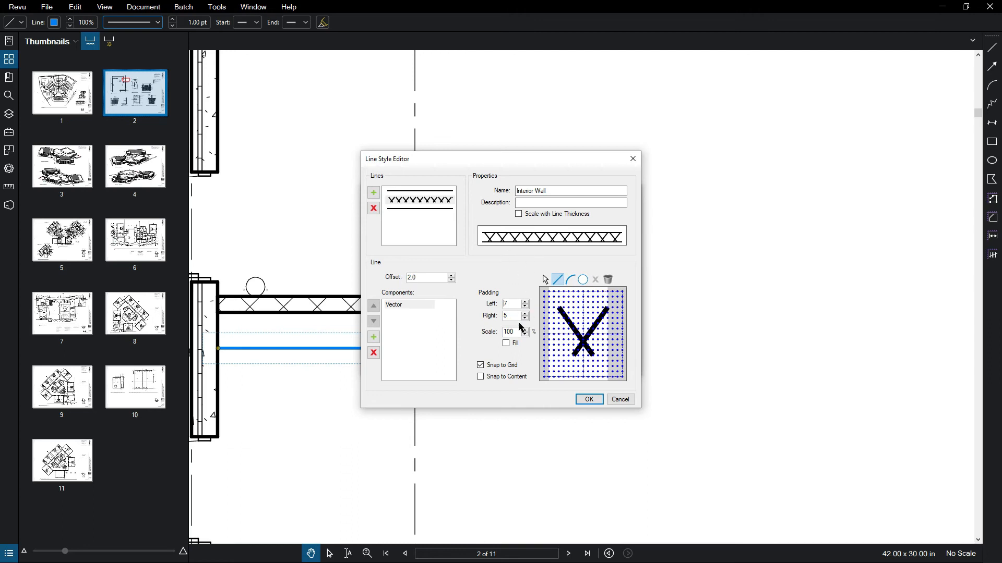
click(525, 313)
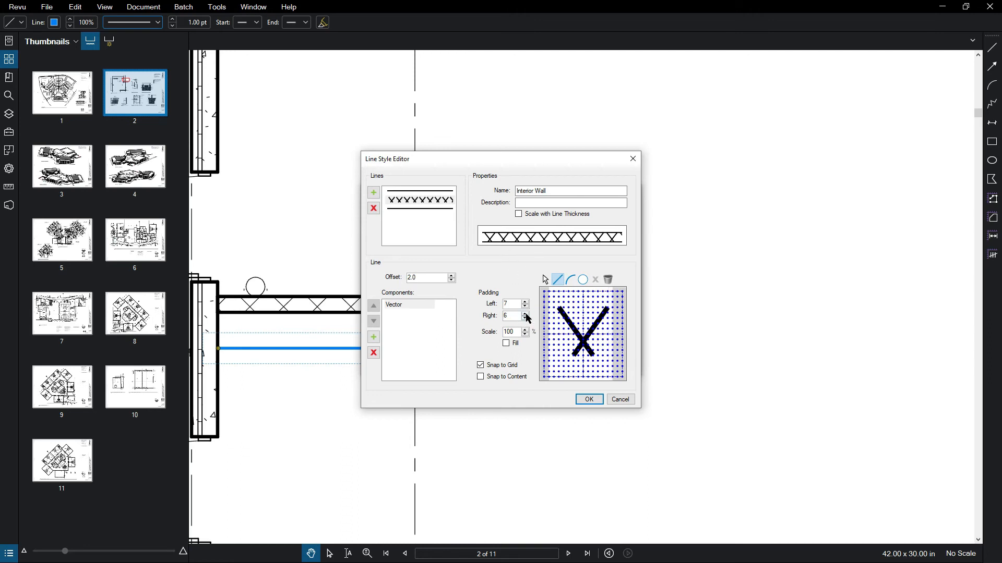
click(526, 313)
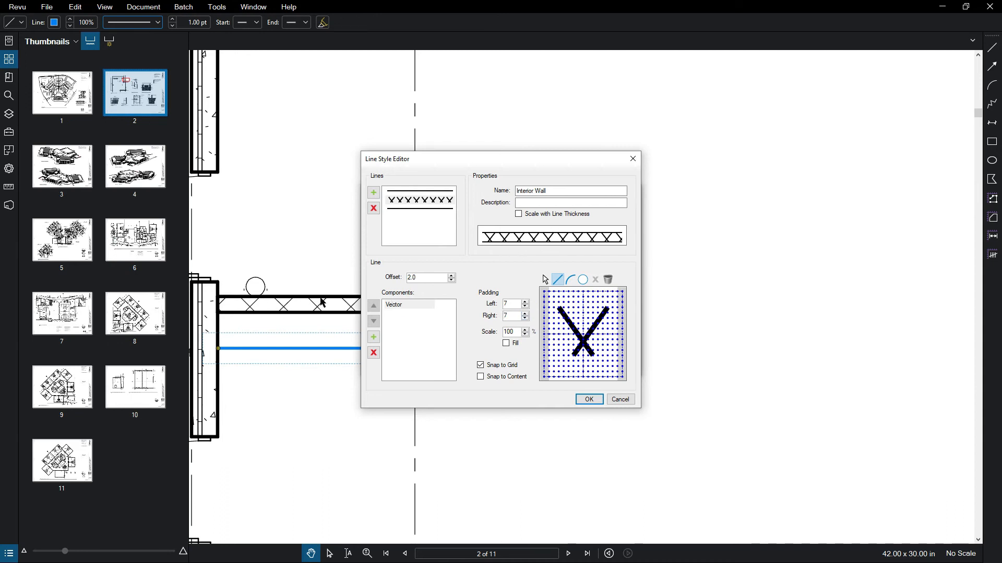
click(525, 302)
click(526, 313)
click(525, 313)
click(525, 302)
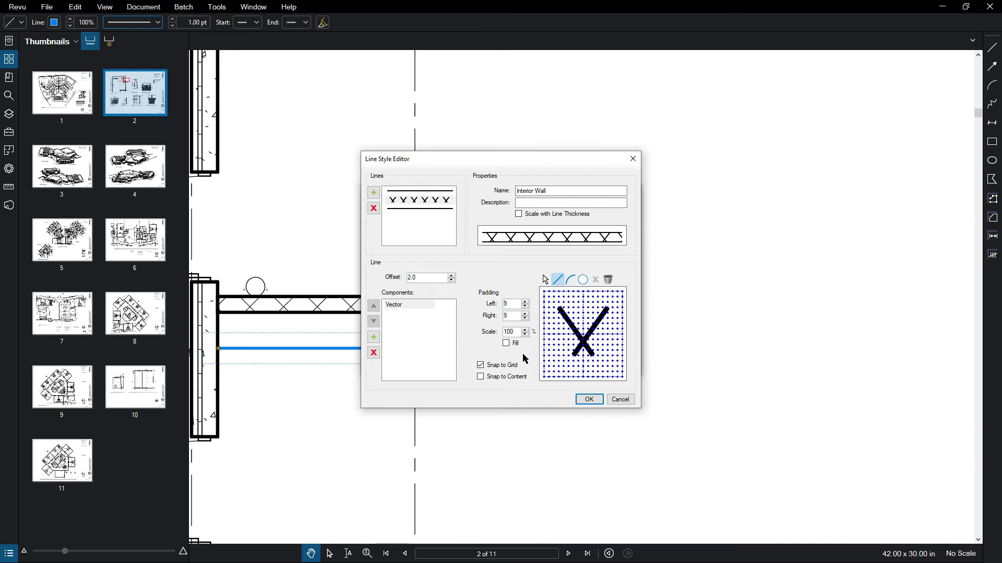
click(589, 399)
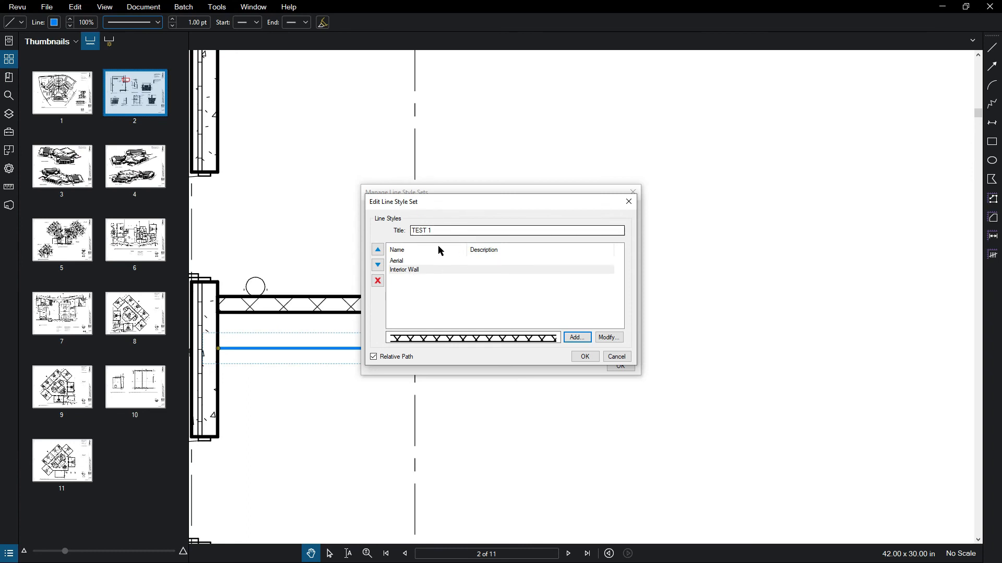
click(583, 356)
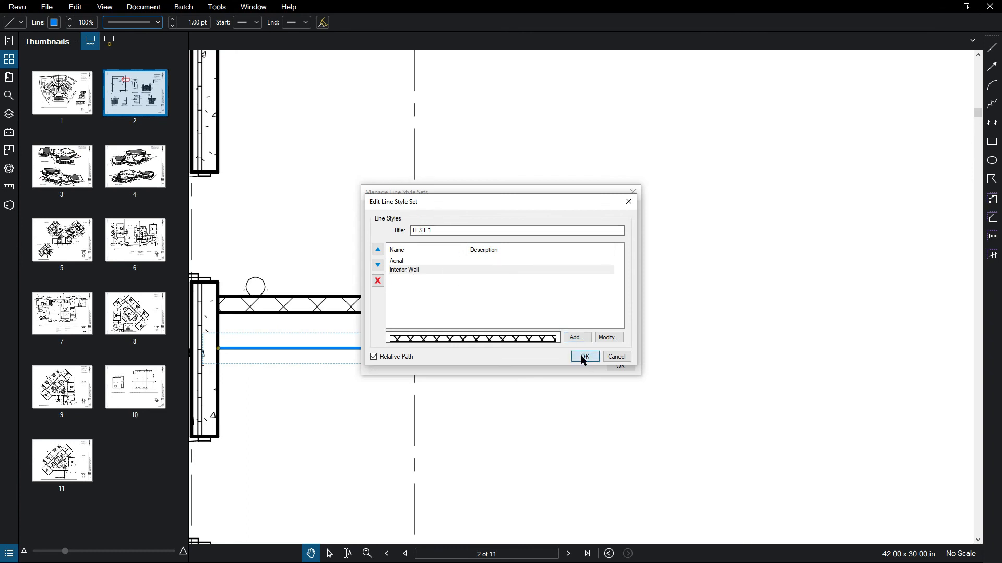
click(619, 367)
Step: Apply the Interior Wall line style to the blue horizontal line below the cross-hatched wall
click(370, 349)
key(p)
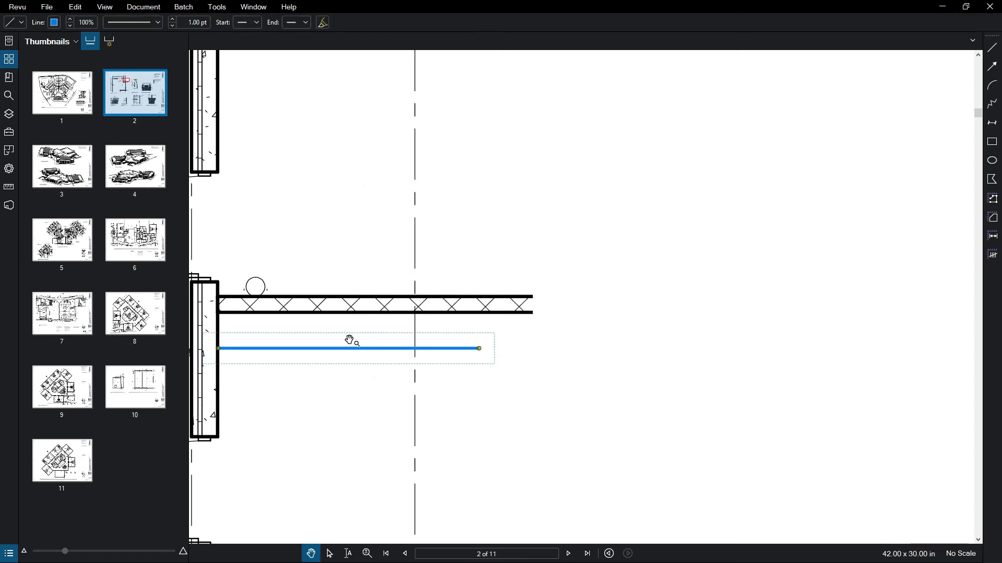
click(149, 25)
scroll(197, 169, down, 1)
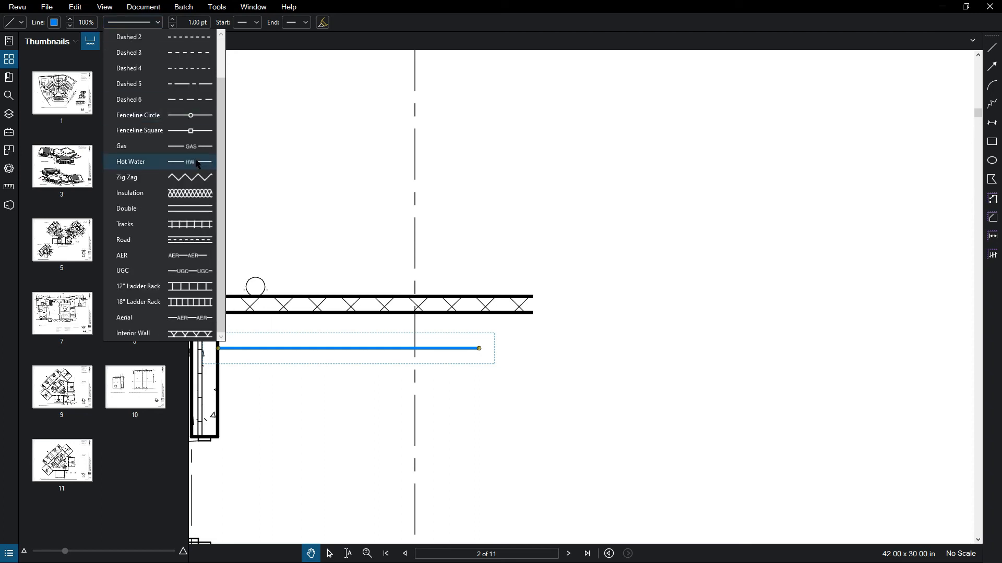
click(179, 333)
Step: Extend the styled line's free end horizontally until it lines up with the end of the plan's cross-hatched wall
scroll(353, 358, down, 2)
scroll(352, 358, down, 2)
scroll(351, 362, up, 3)
drag(386, 275, 394, 307)
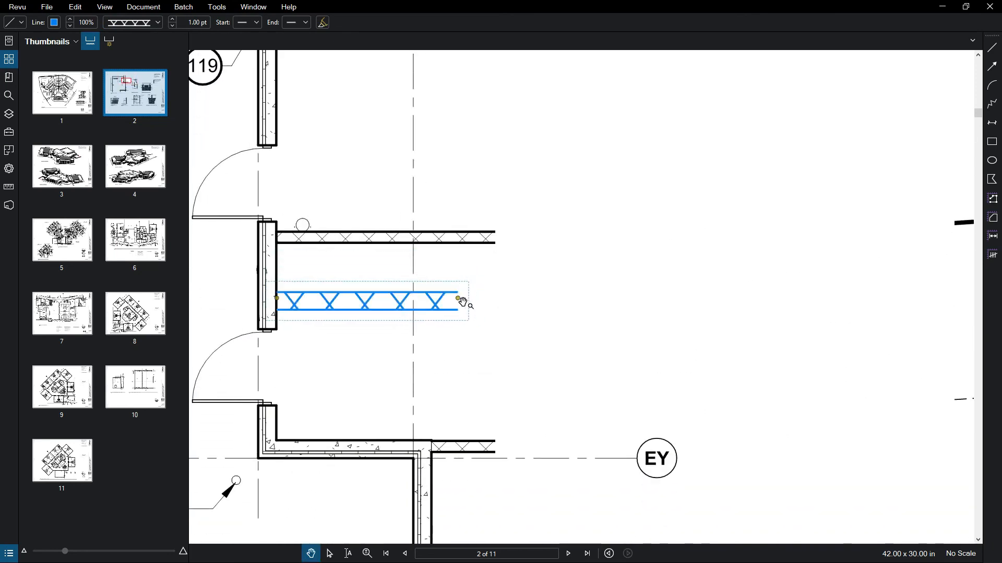
drag(459, 299, 494, 299)
Step: Draw a vertical line in the Interior Wall style from the horizontal line's free end down to the lower wall stub
key(l)
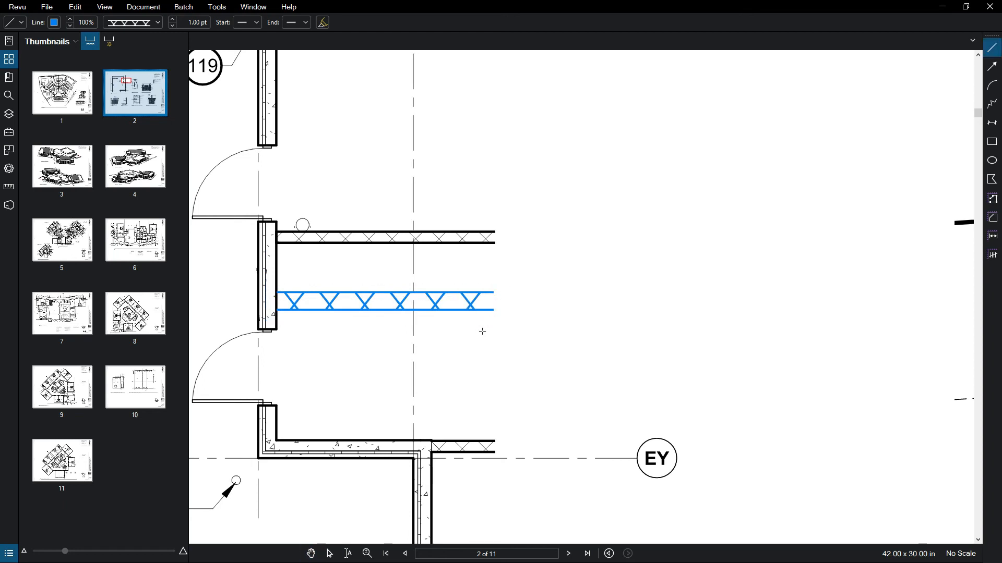
click(133, 22)
scroll(166, 188, down, 5)
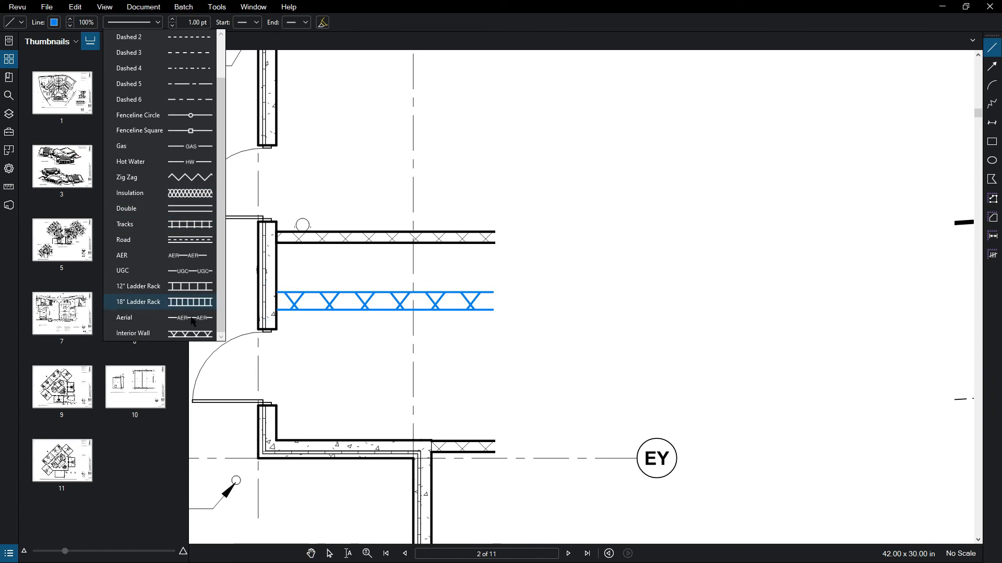
click(156, 390)
click(501, 309)
click(501, 438)
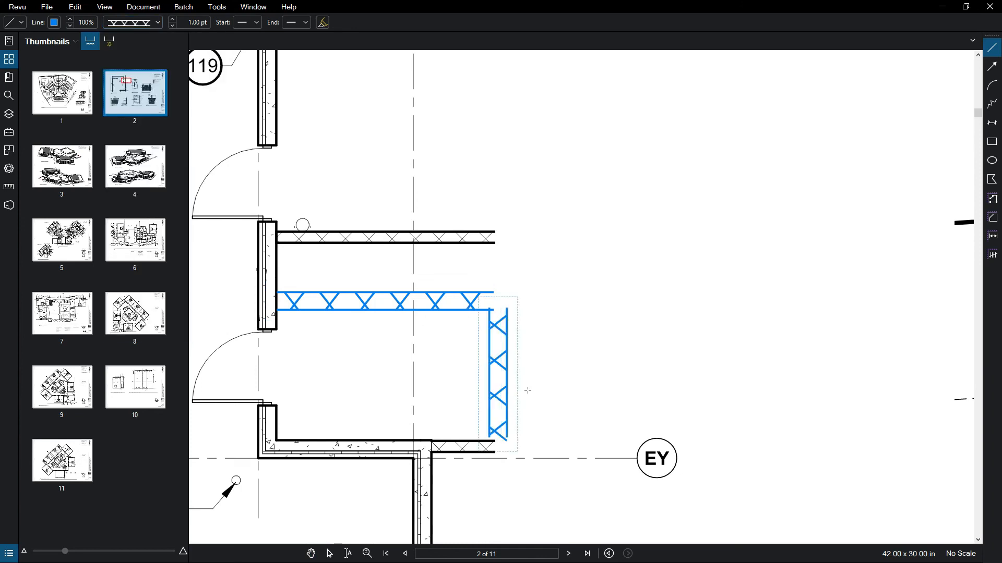
click(590, 341)
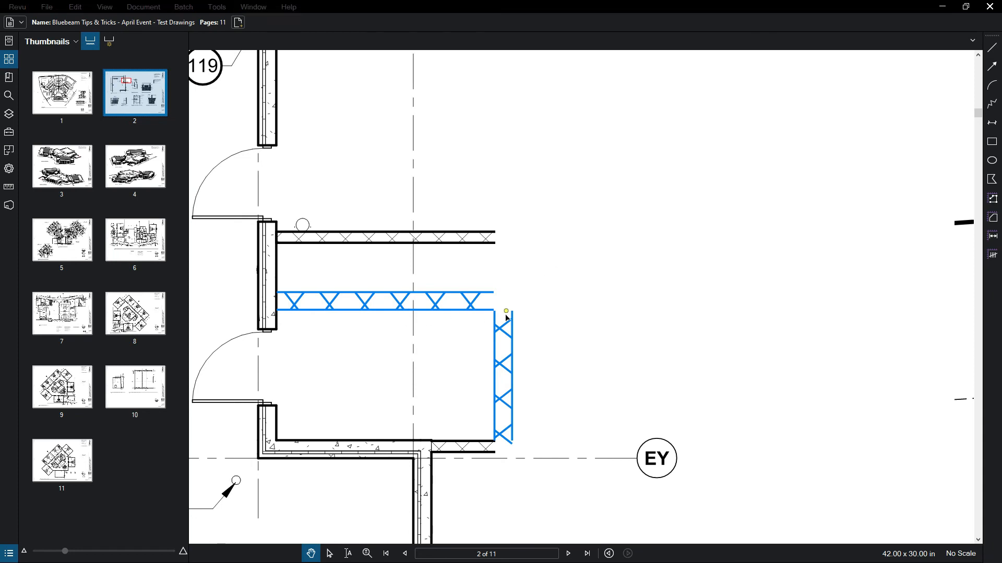
Step: Export the TEST 1 line style set to the Desktop as a Bluebeam Line Style Set file named TEST 1
click(442, 311)
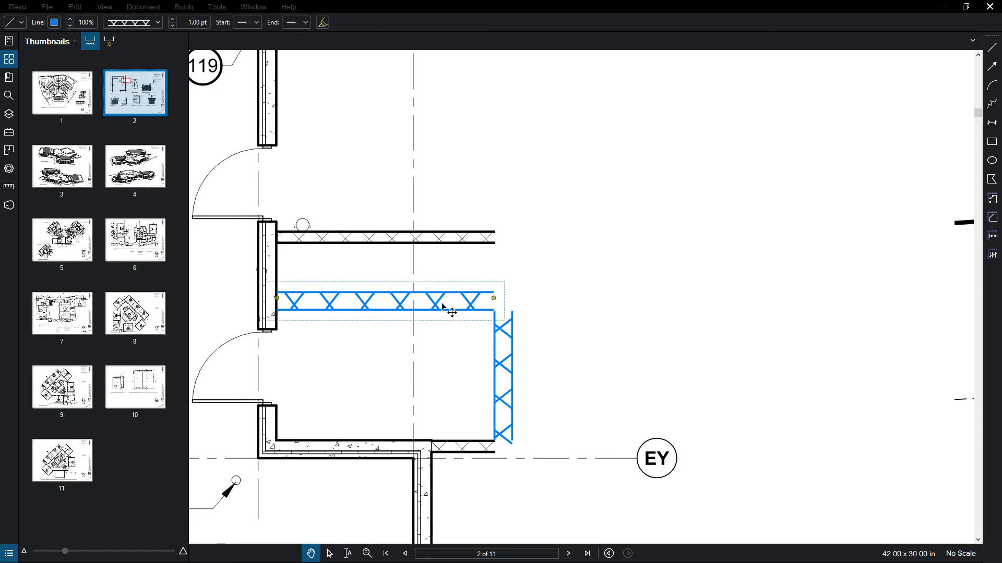
click(145, 23)
click(148, 37)
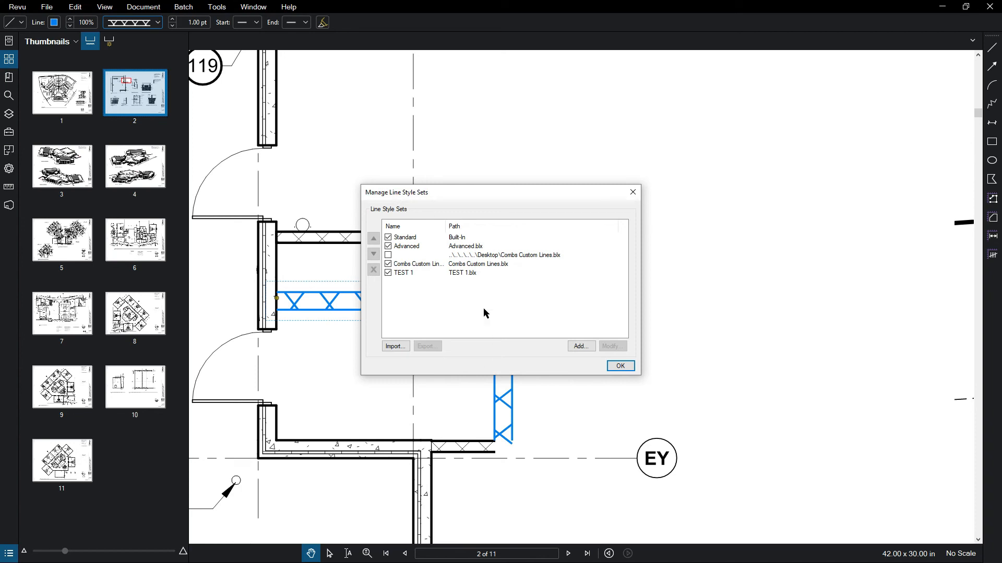
click(419, 275)
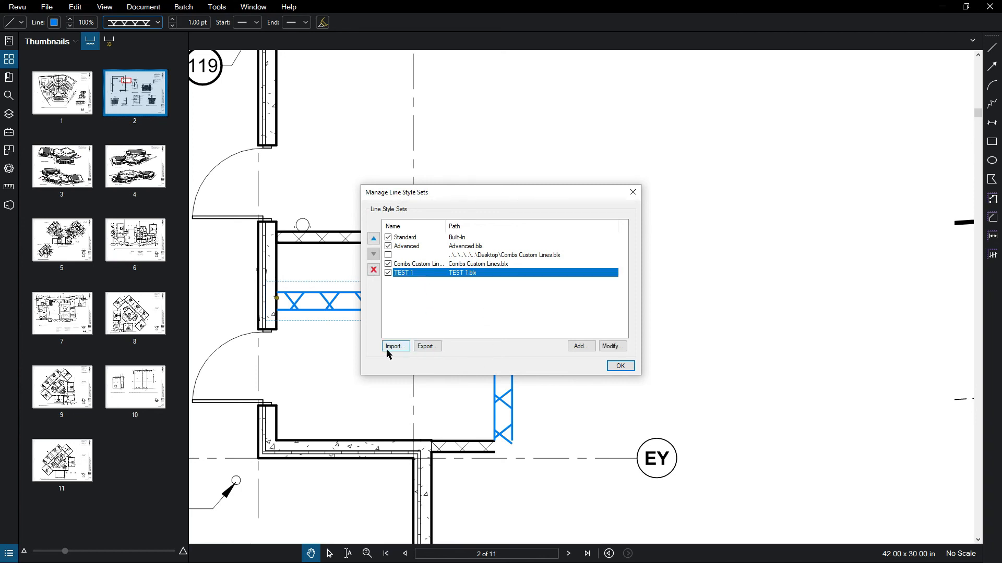
click(434, 346)
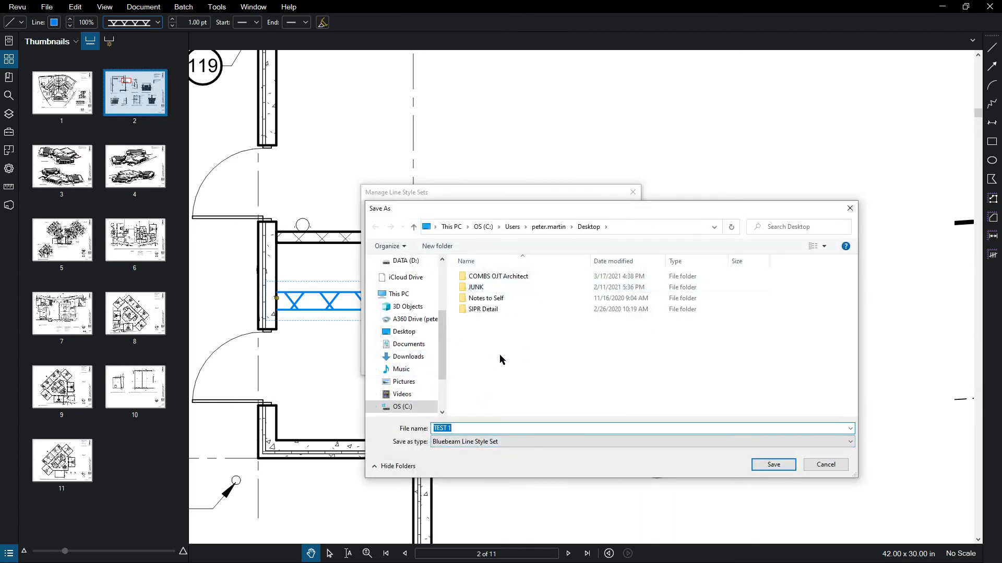
click(389, 331)
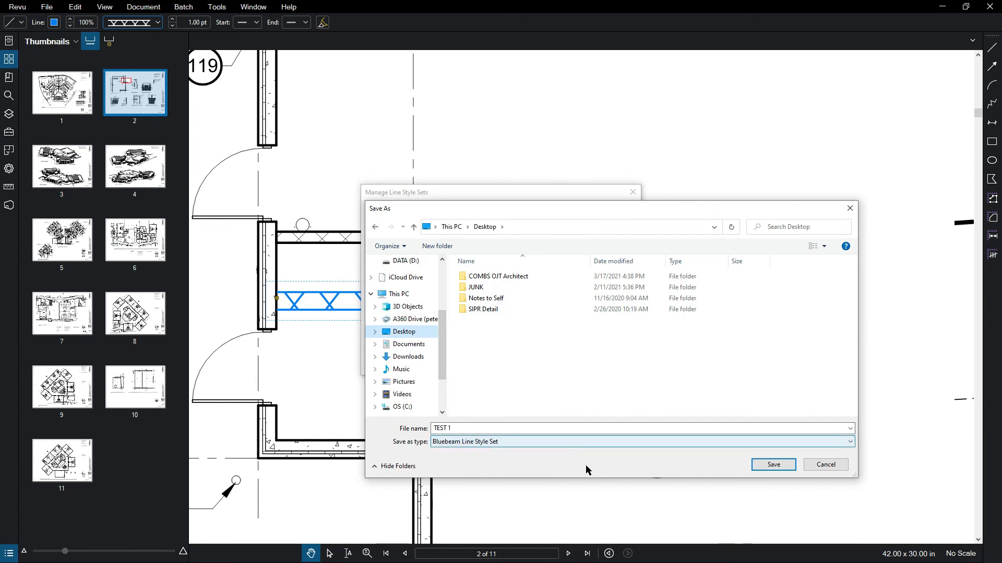
click(766, 465)
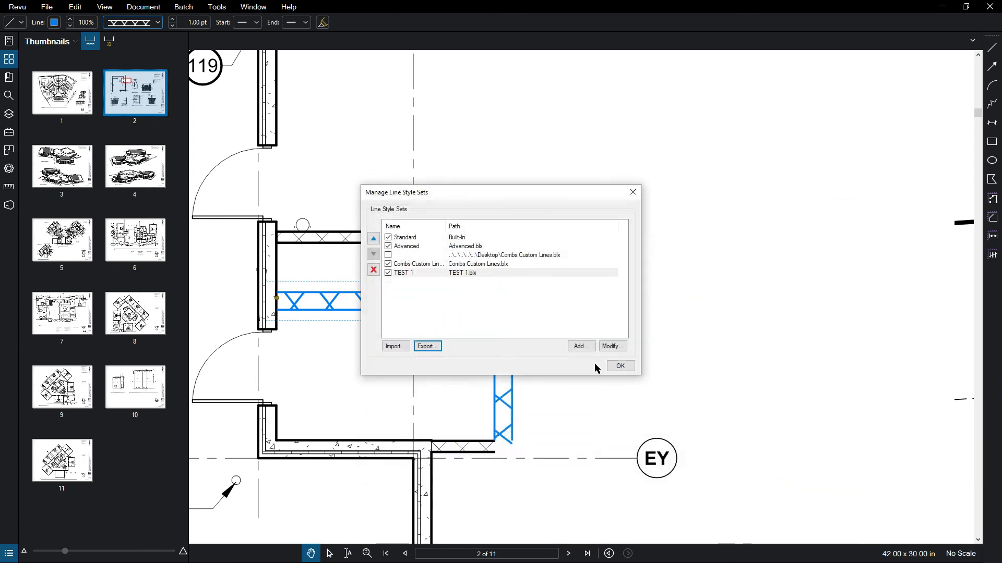
click(619, 366)
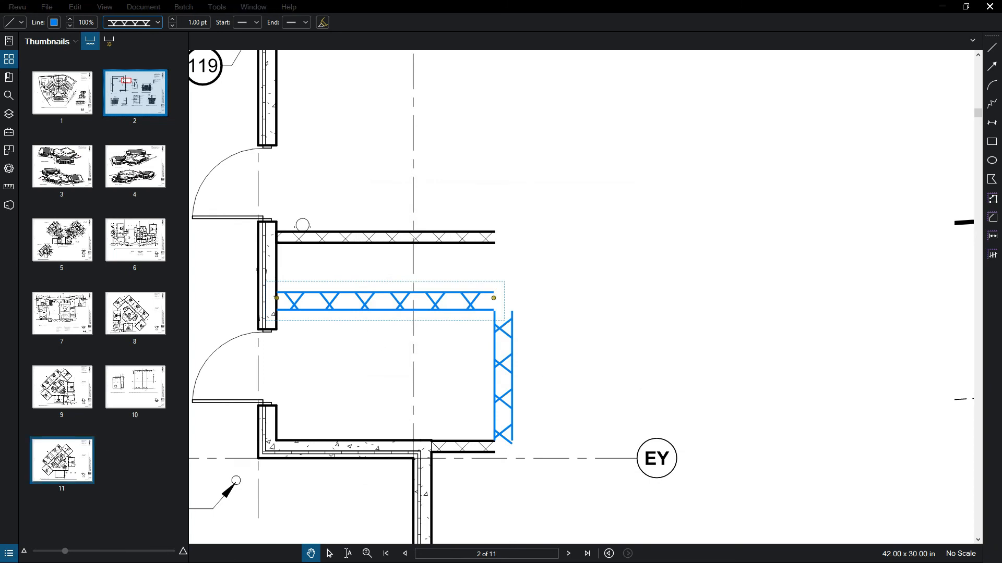
mouse_move(0, 94)
mouse_down()
mouse_move(184, 107)
mouse_move(553, 83)
mouse_up()
click(531, 303)
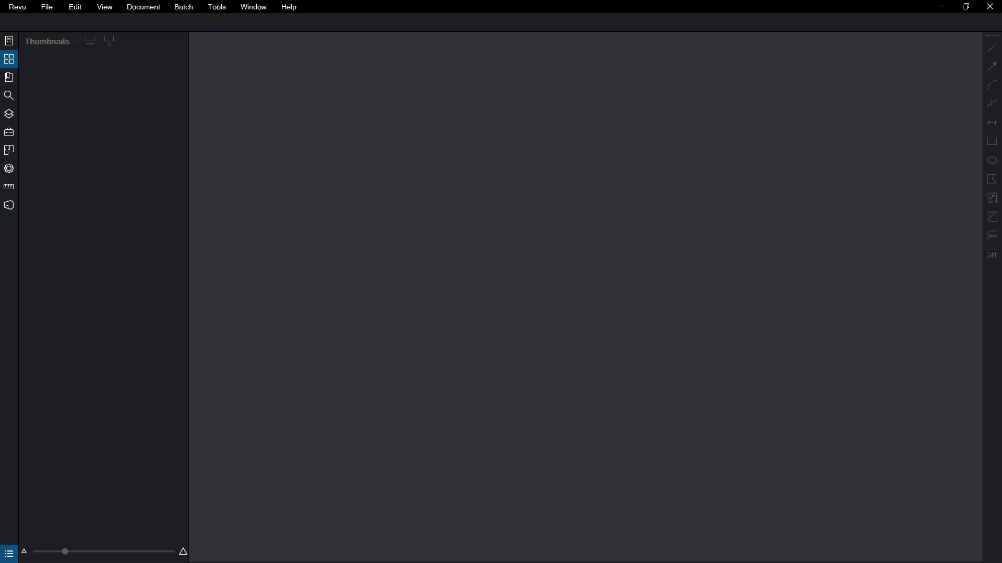
Step: Switch to File Explorer and open the recent file Bluebeam Tips & Tricks - April Event - Test Drawings
key(super+e)
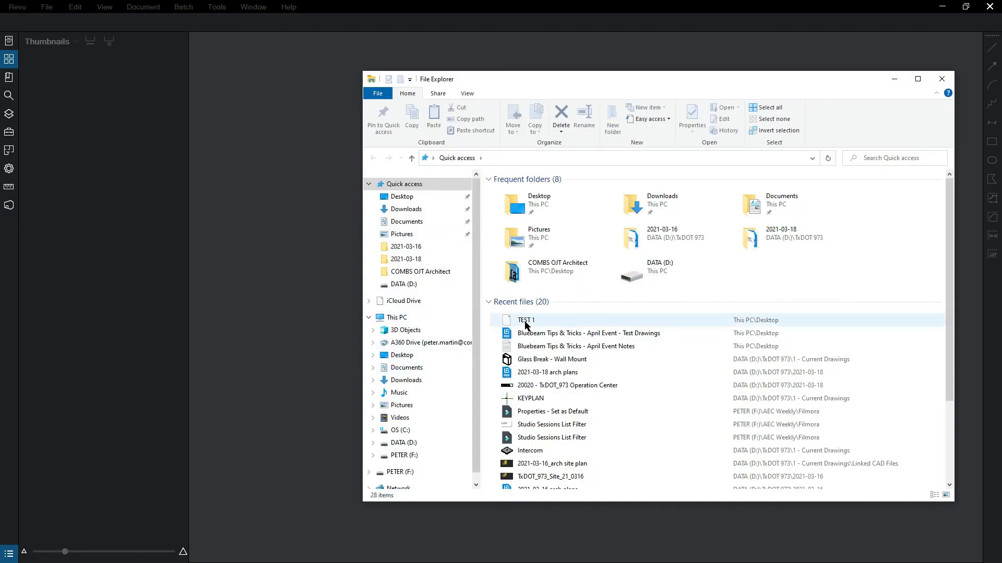
click(312, 237)
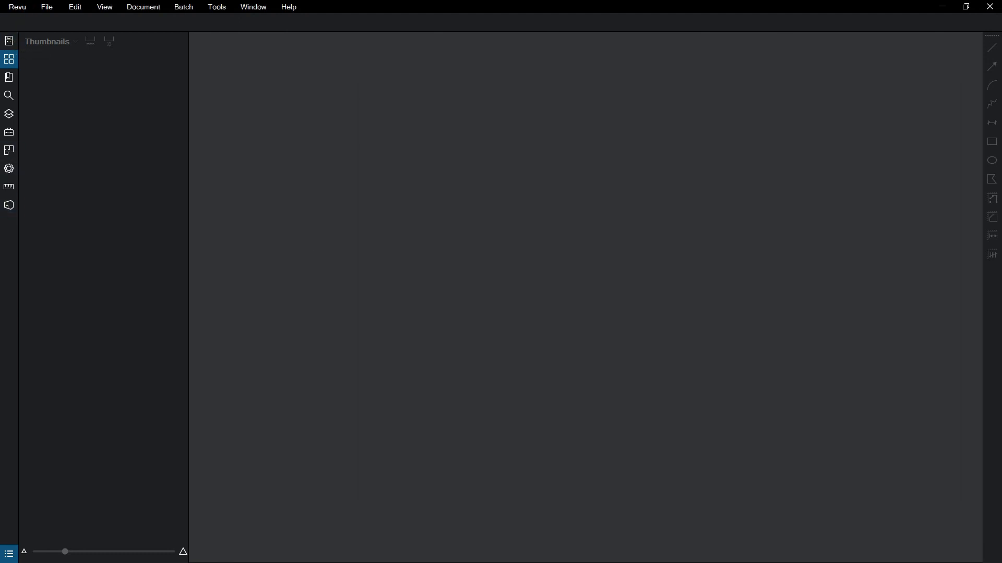
key(alt+Tab)
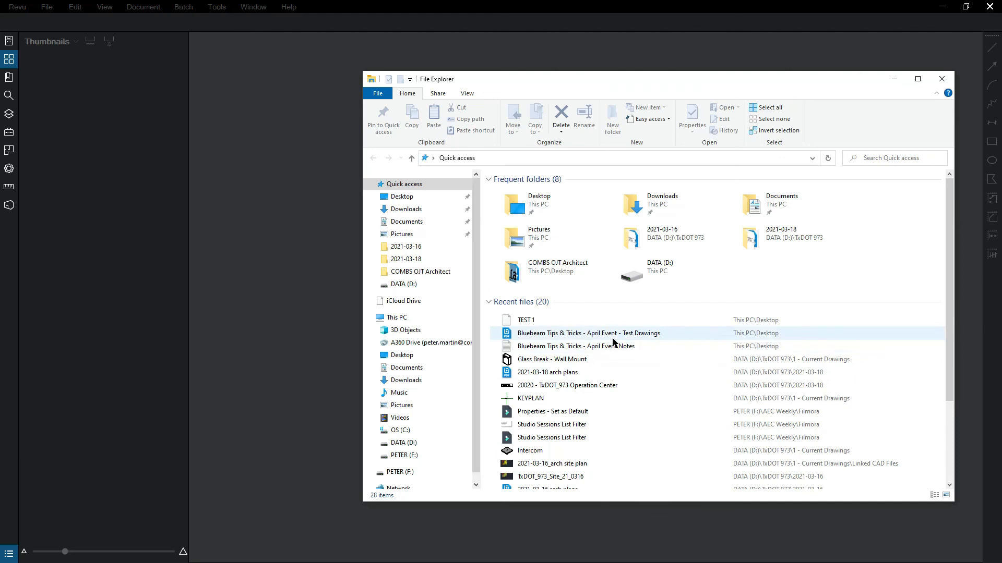
double_click(597, 334)
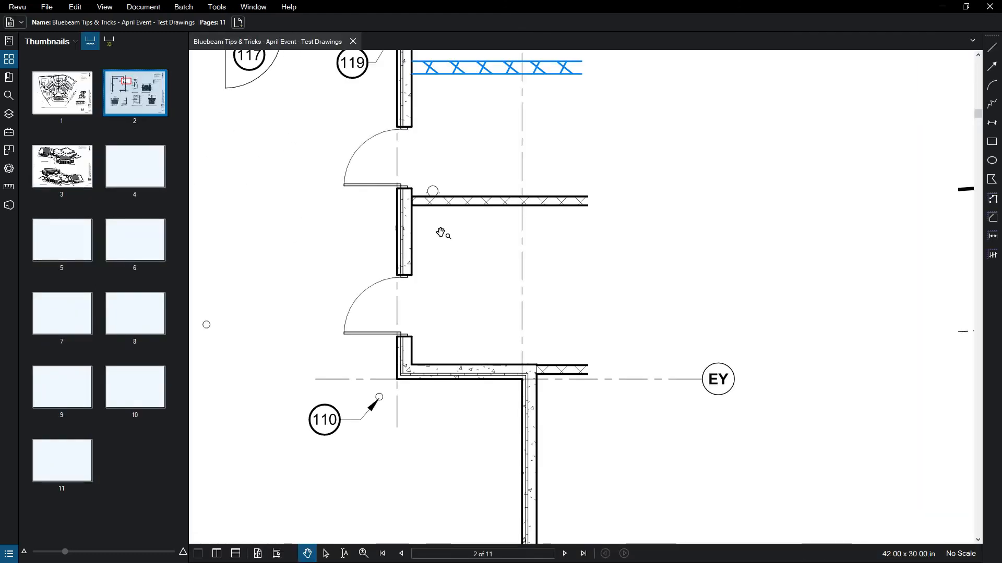
Step: Delete the blue Interior Wall line between the two cross-hatched walls on page 2
drag(421, 235, 346, 262)
click(399, 98)
key(Delete)
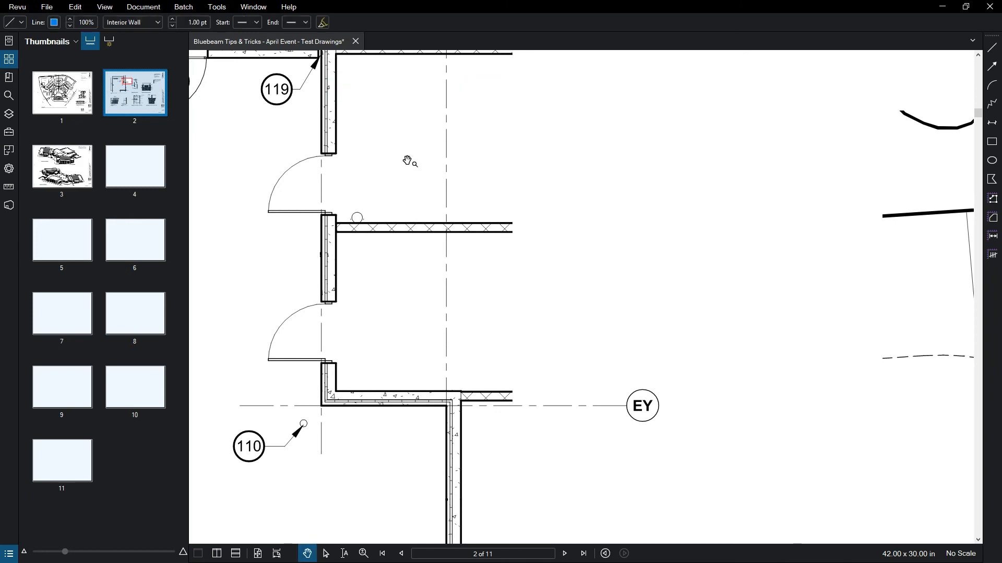
Step: Draw a horizontal solid blue line in the open space between the two cross-hatched walls on page 2
drag(400, 247, 389, 230)
scroll(376, 261, up, 3)
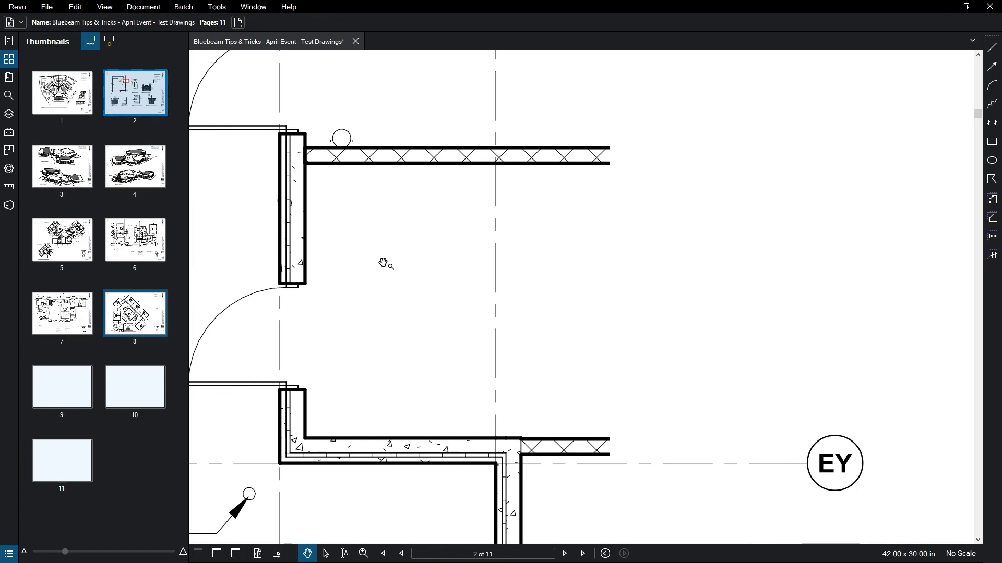
key(l)
drag(319, 244, 554, 244)
key(Escape)
Step: Remove the TEST 1 set from the managed line style sets
click(133, 22)
scroll(157, 245, down, 1)
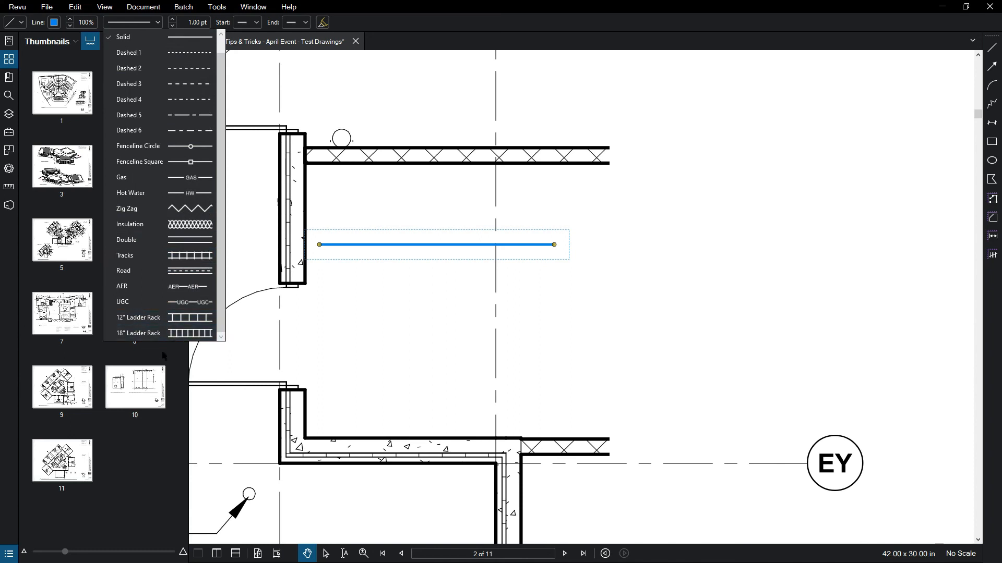
scroll(148, 40, up, 1)
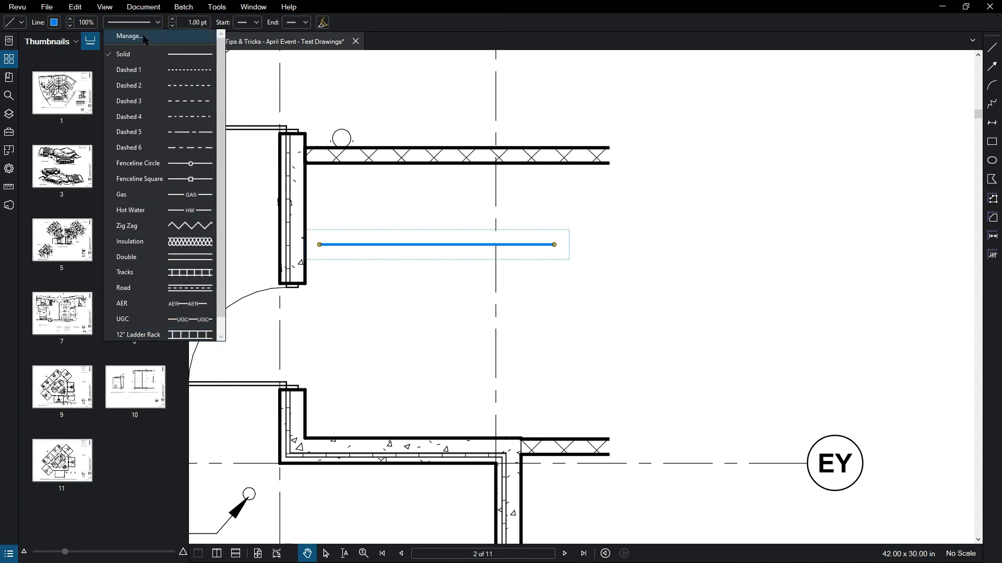
click(148, 37)
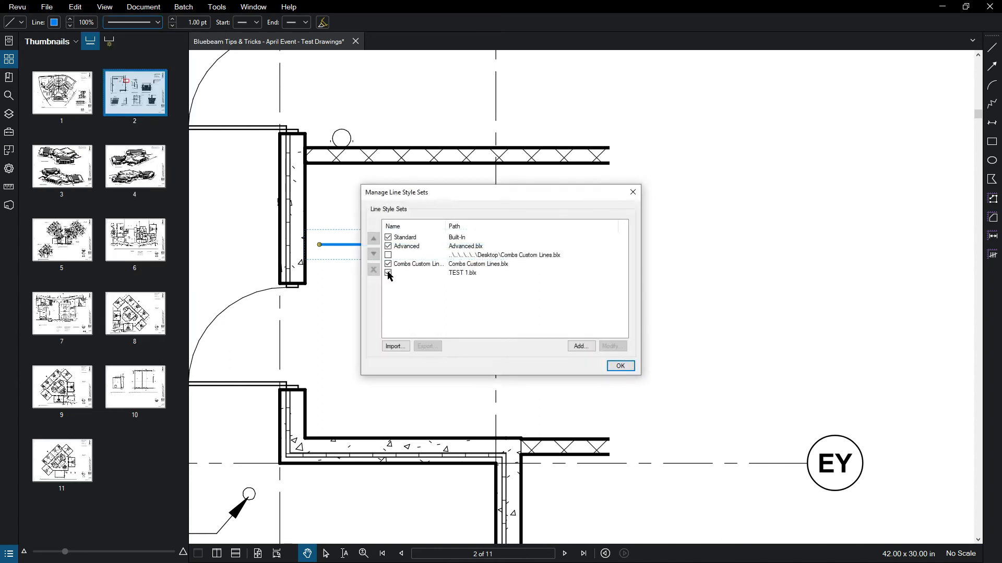
click(406, 273)
key(Delete)
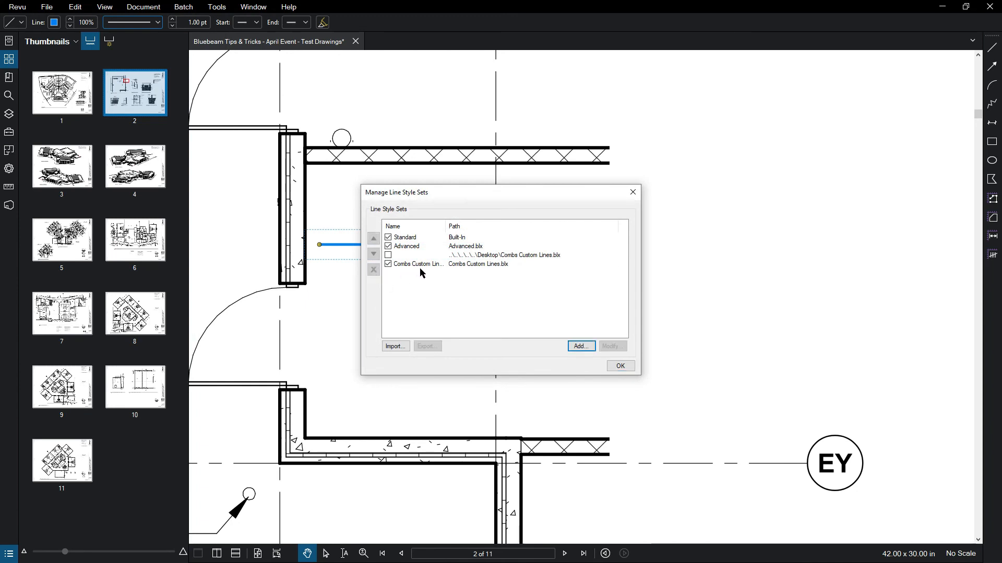
Step: Import the TEST 1 line style set file and close the line style set manager
click(396, 346)
click(485, 321)
click(774, 465)
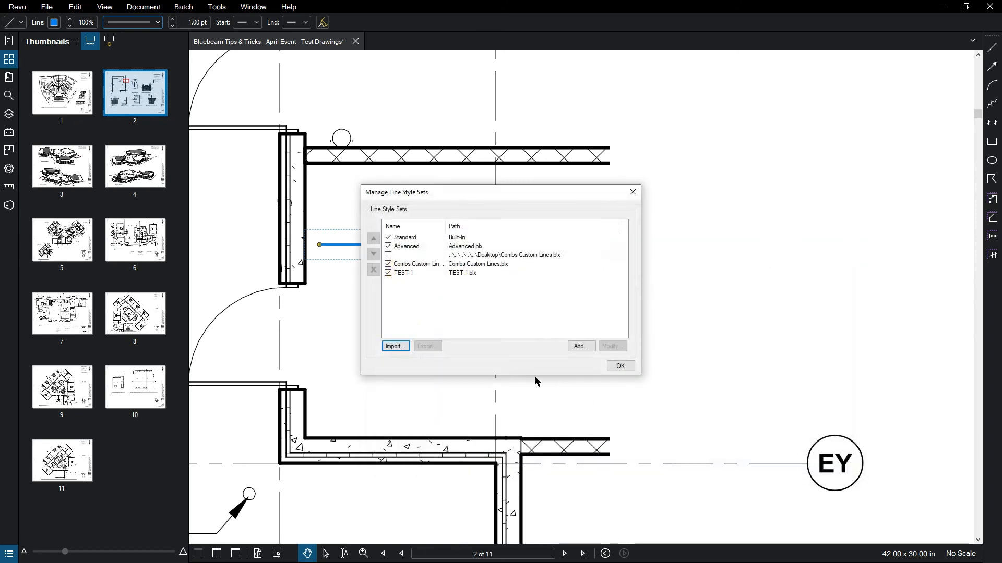
click(621, 366)
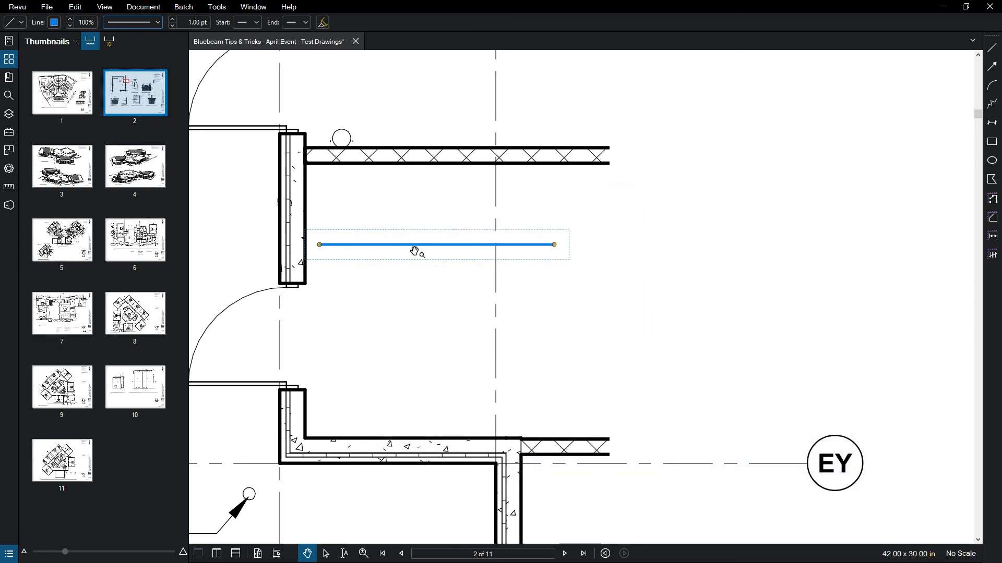
Step: Apply the Aerial line style to the blue line and stretch its right end past the ends of the cross-hatched walls
click(133, 22)
scroll(164, 313, down, 3)
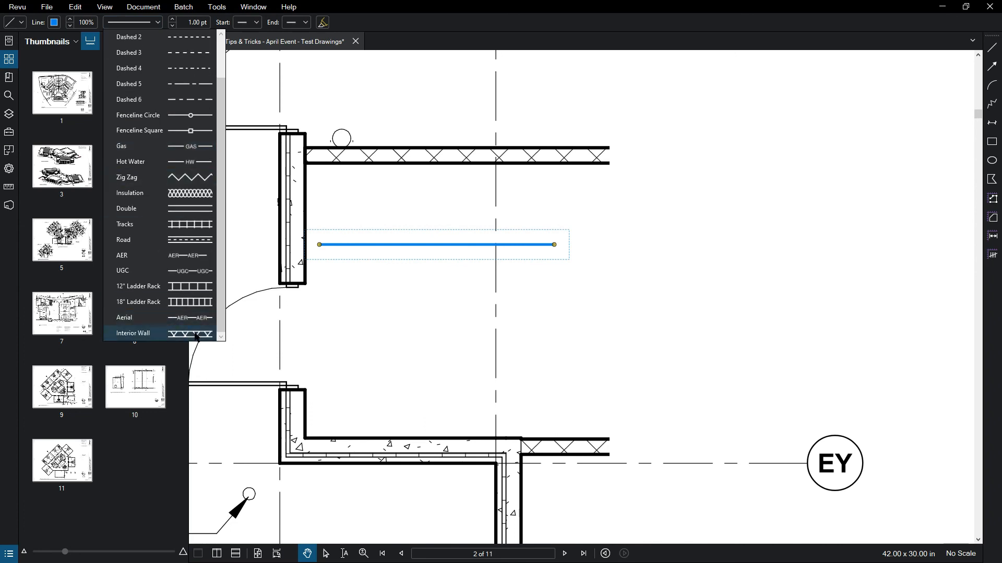
click(190, 318)
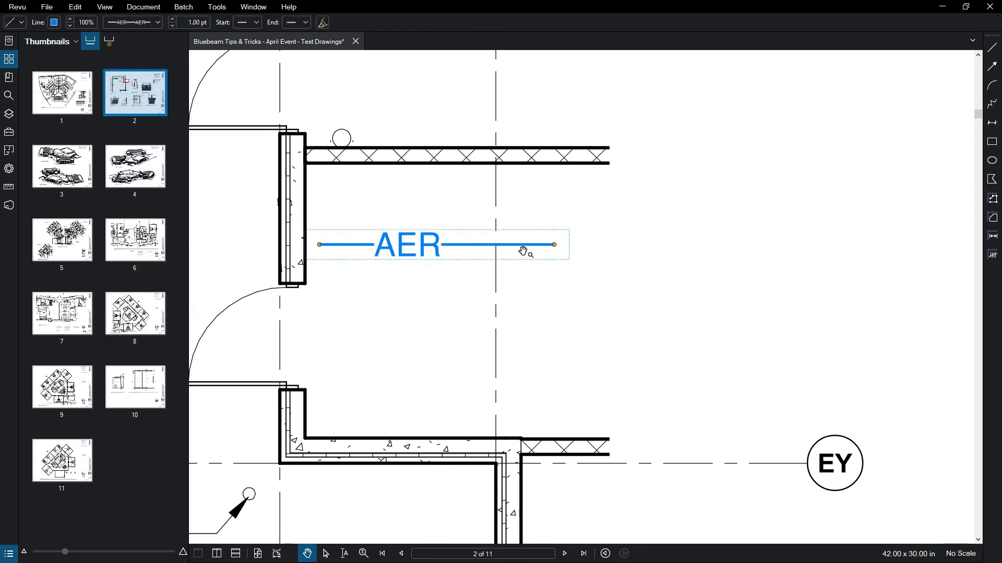
drag(554, 245, 641, 255)
click(581, 298)
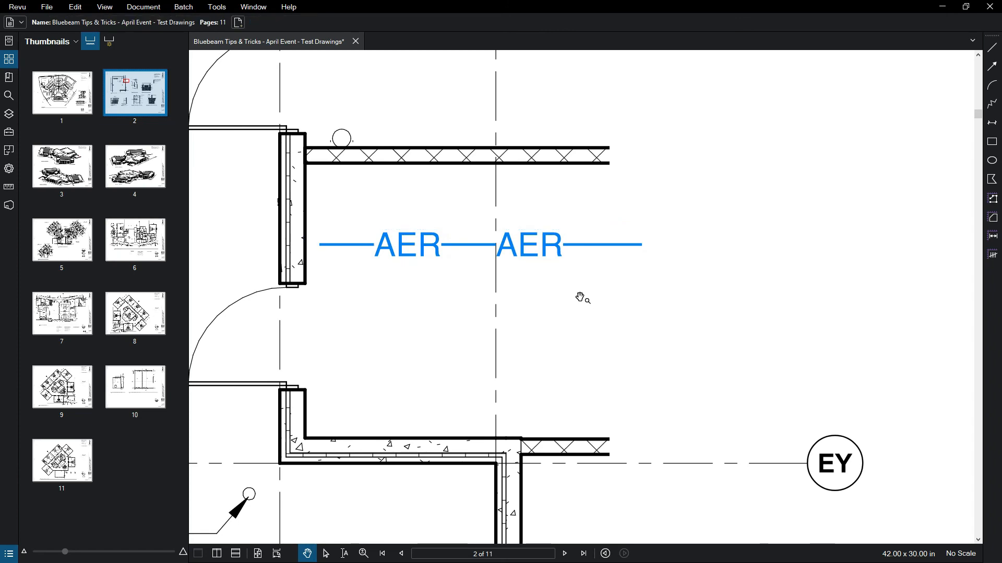